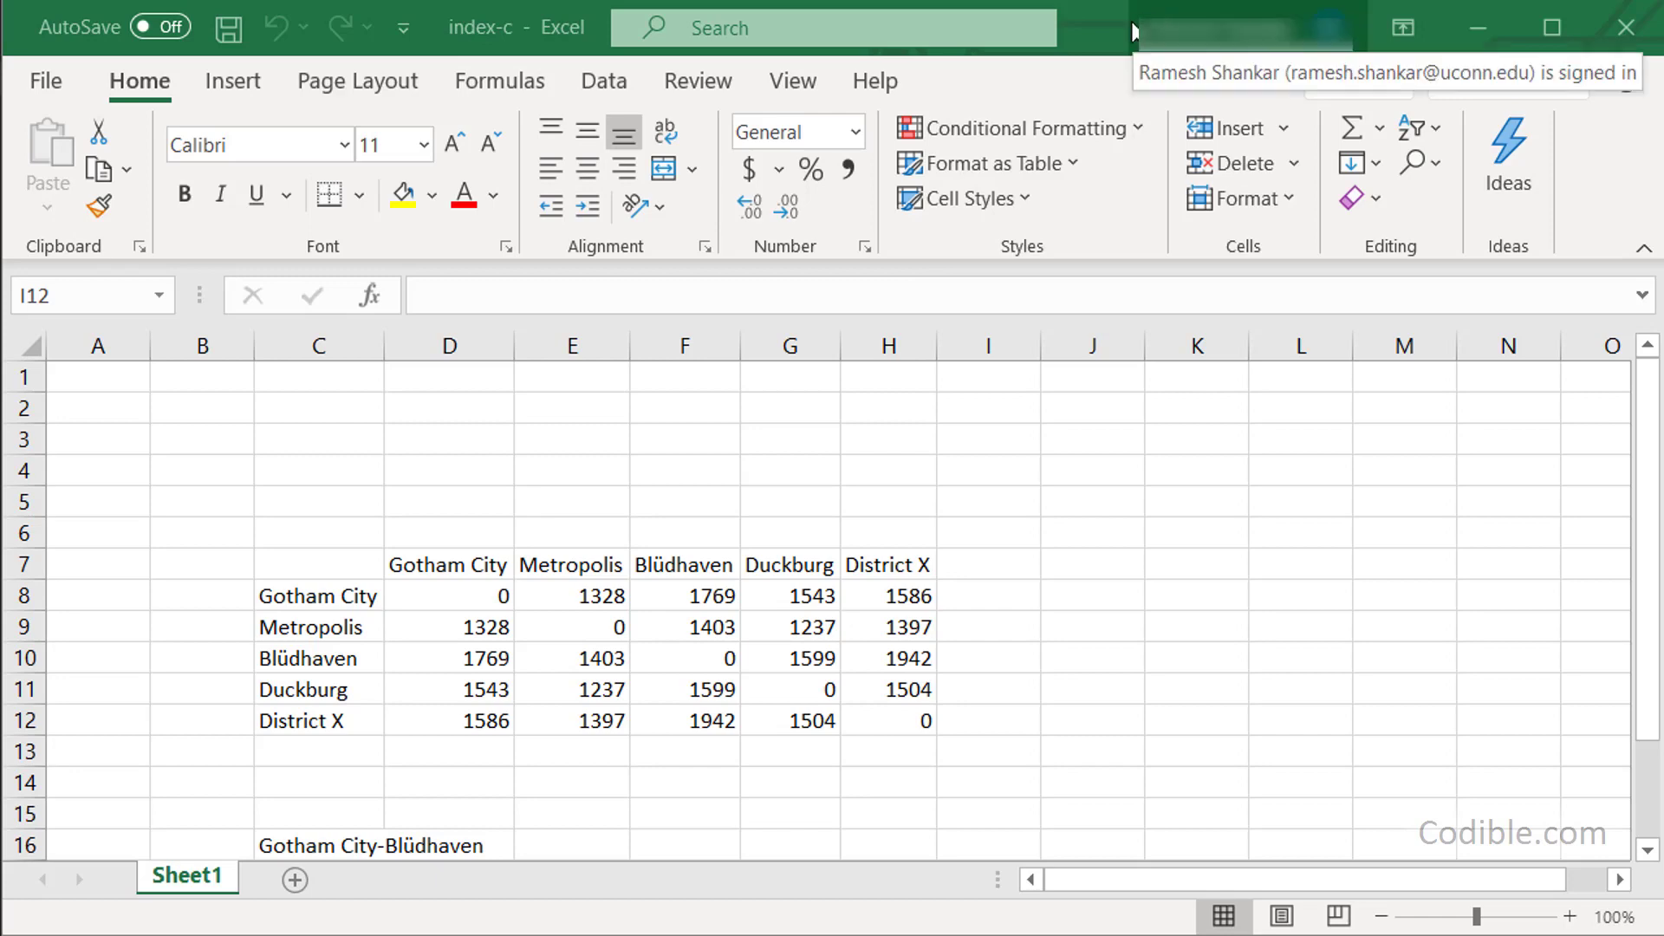
Look over the city header row, distance values and city-pair labels by briefly selecting them.
click(623, 475)
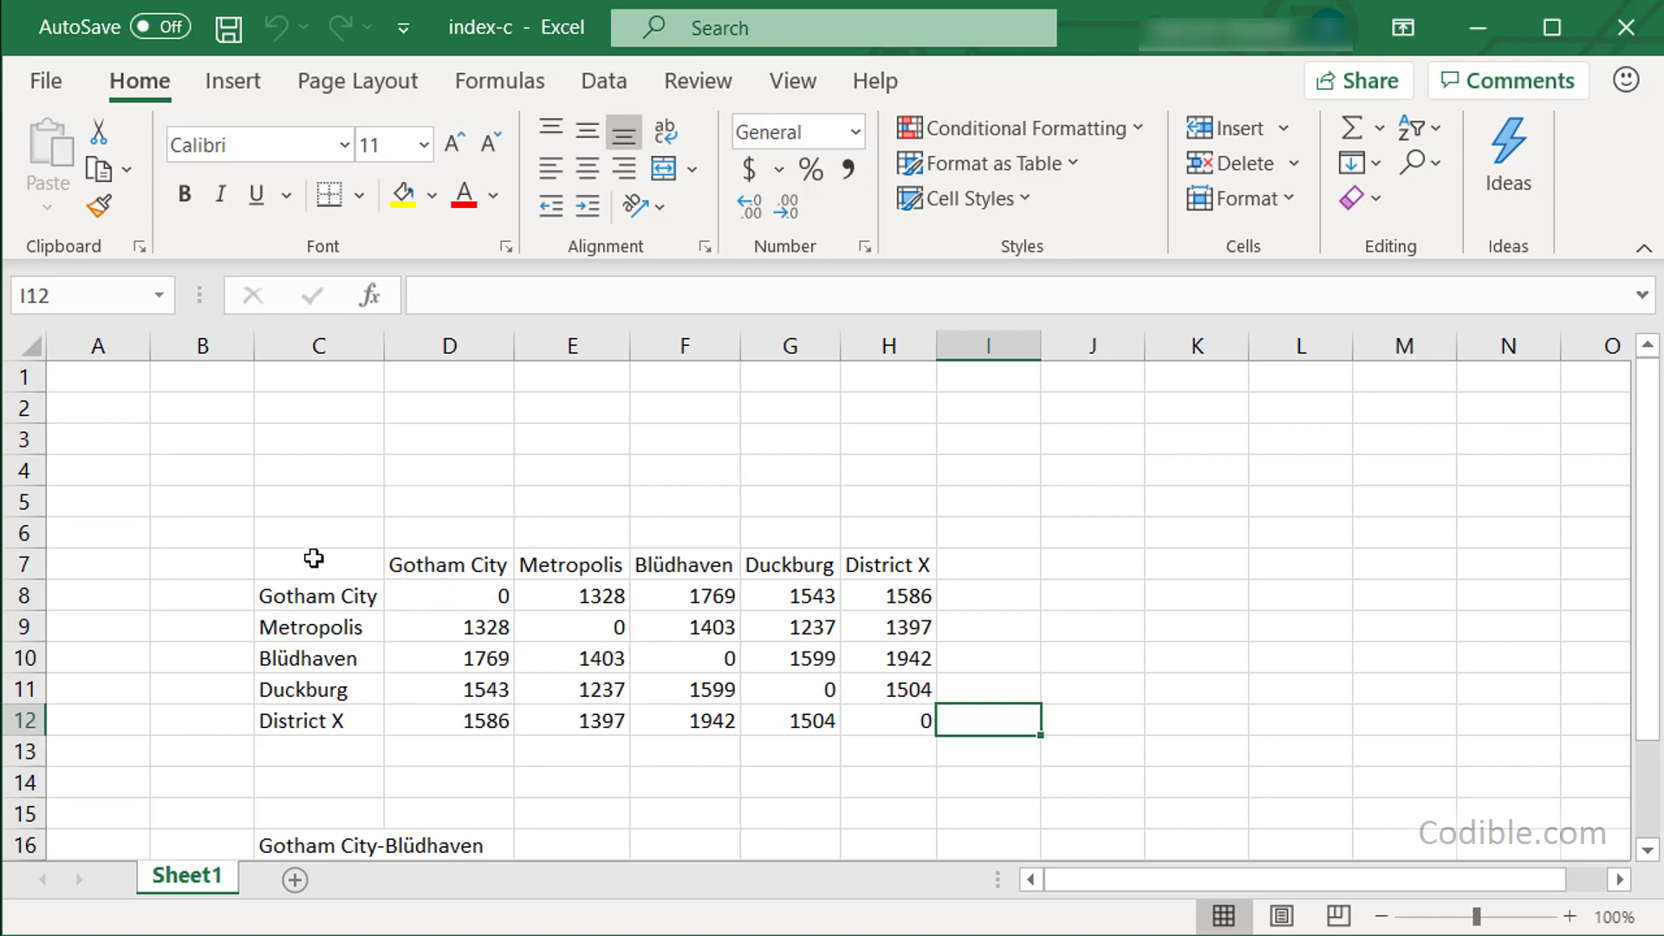
drag(445, 568, 860, 563)
click(356, 595)
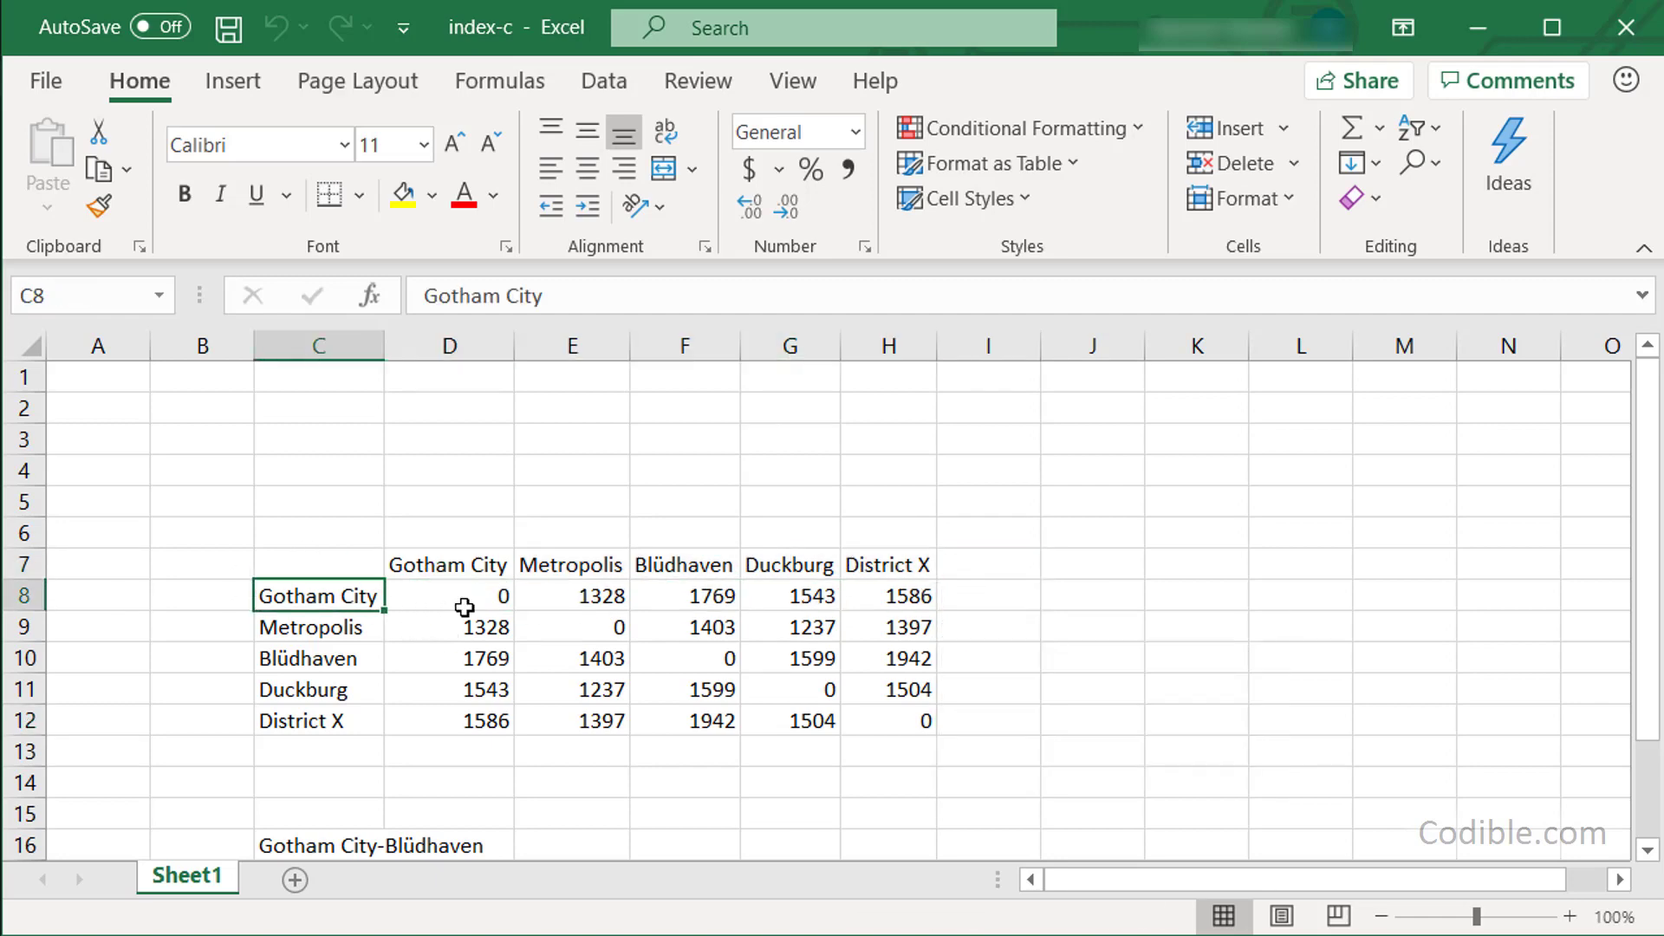
drag(465, 605, 878, 726)
click(647, 754)
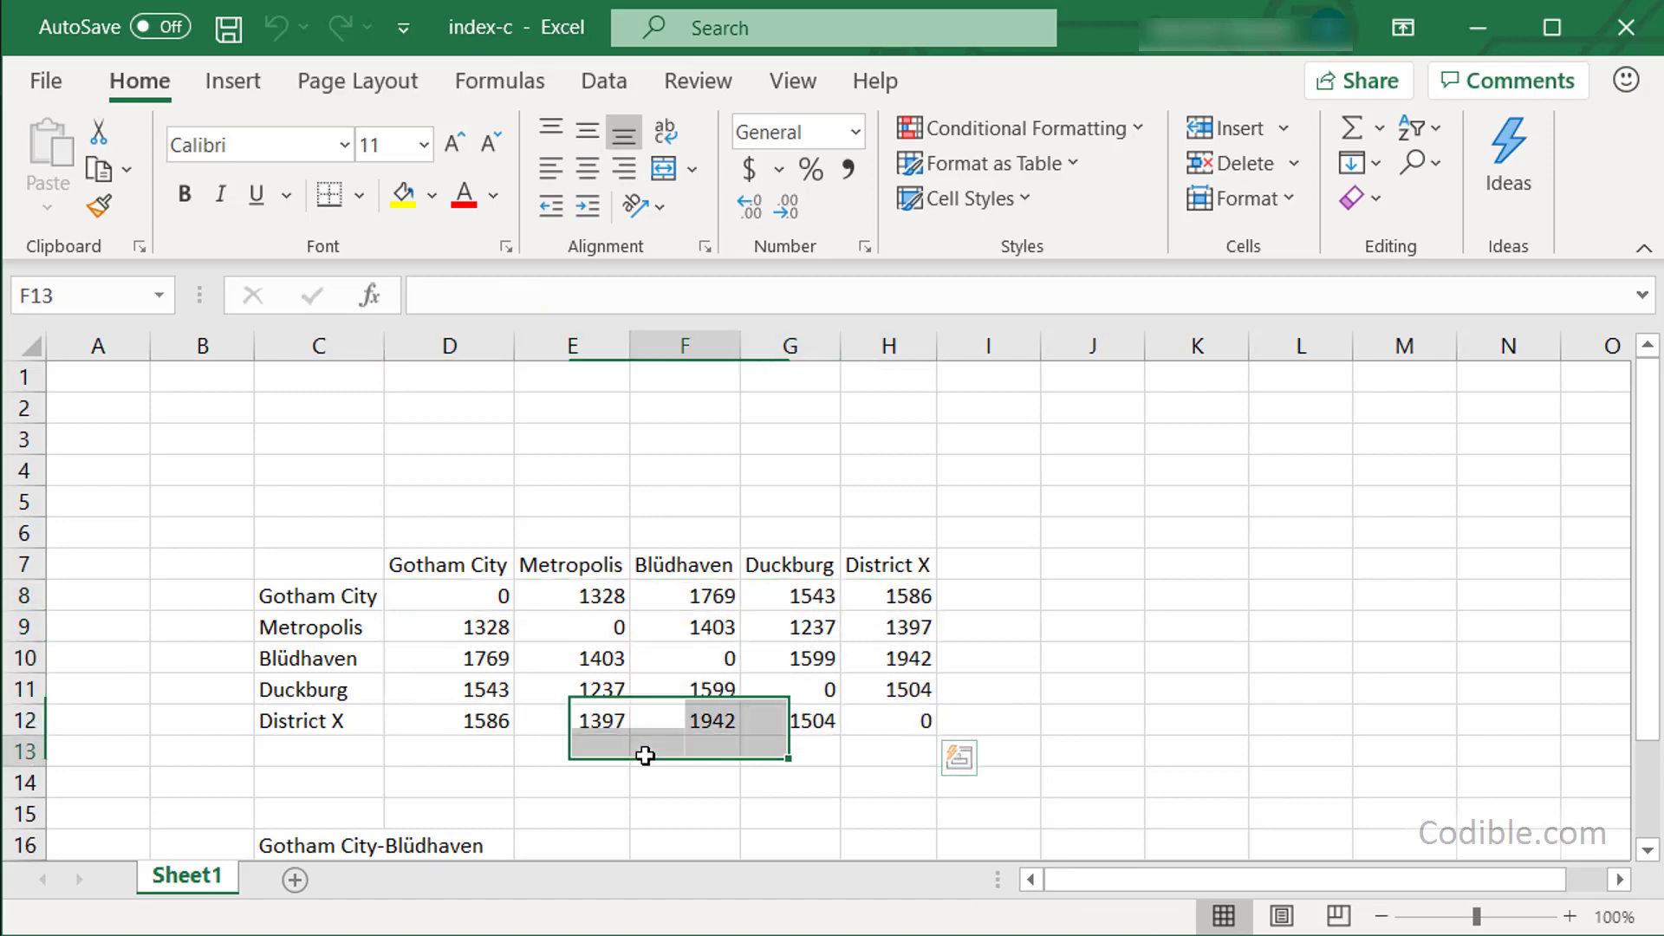
scroll(430, 825, down, 1)
click(346, 748)
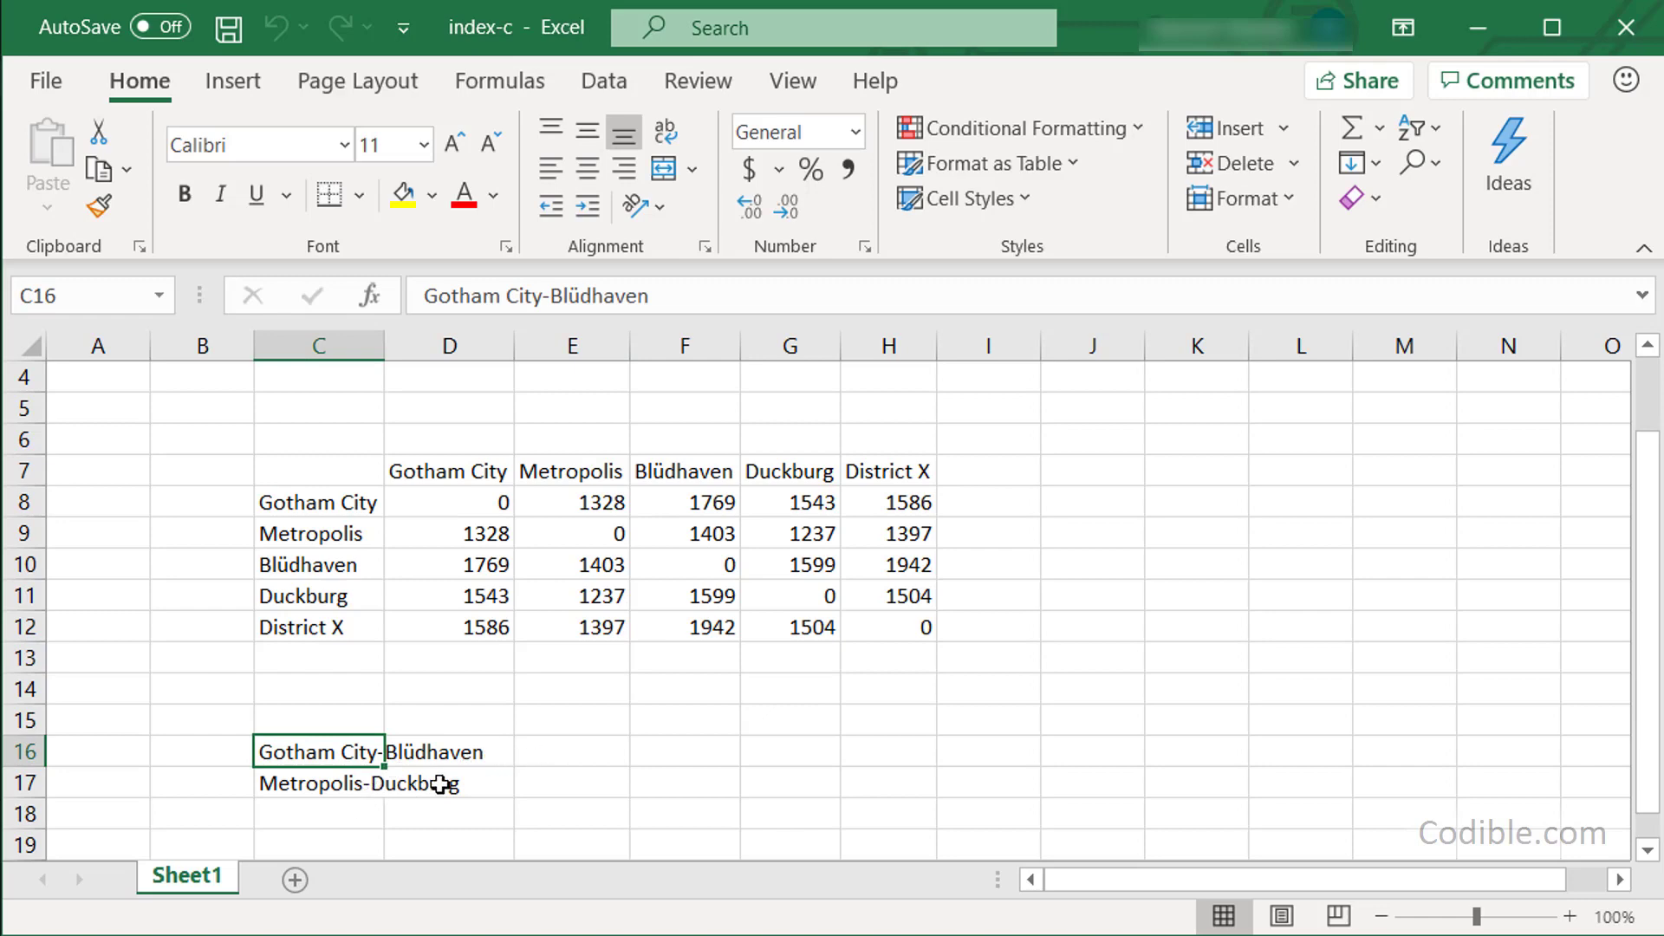
click(577, 749)
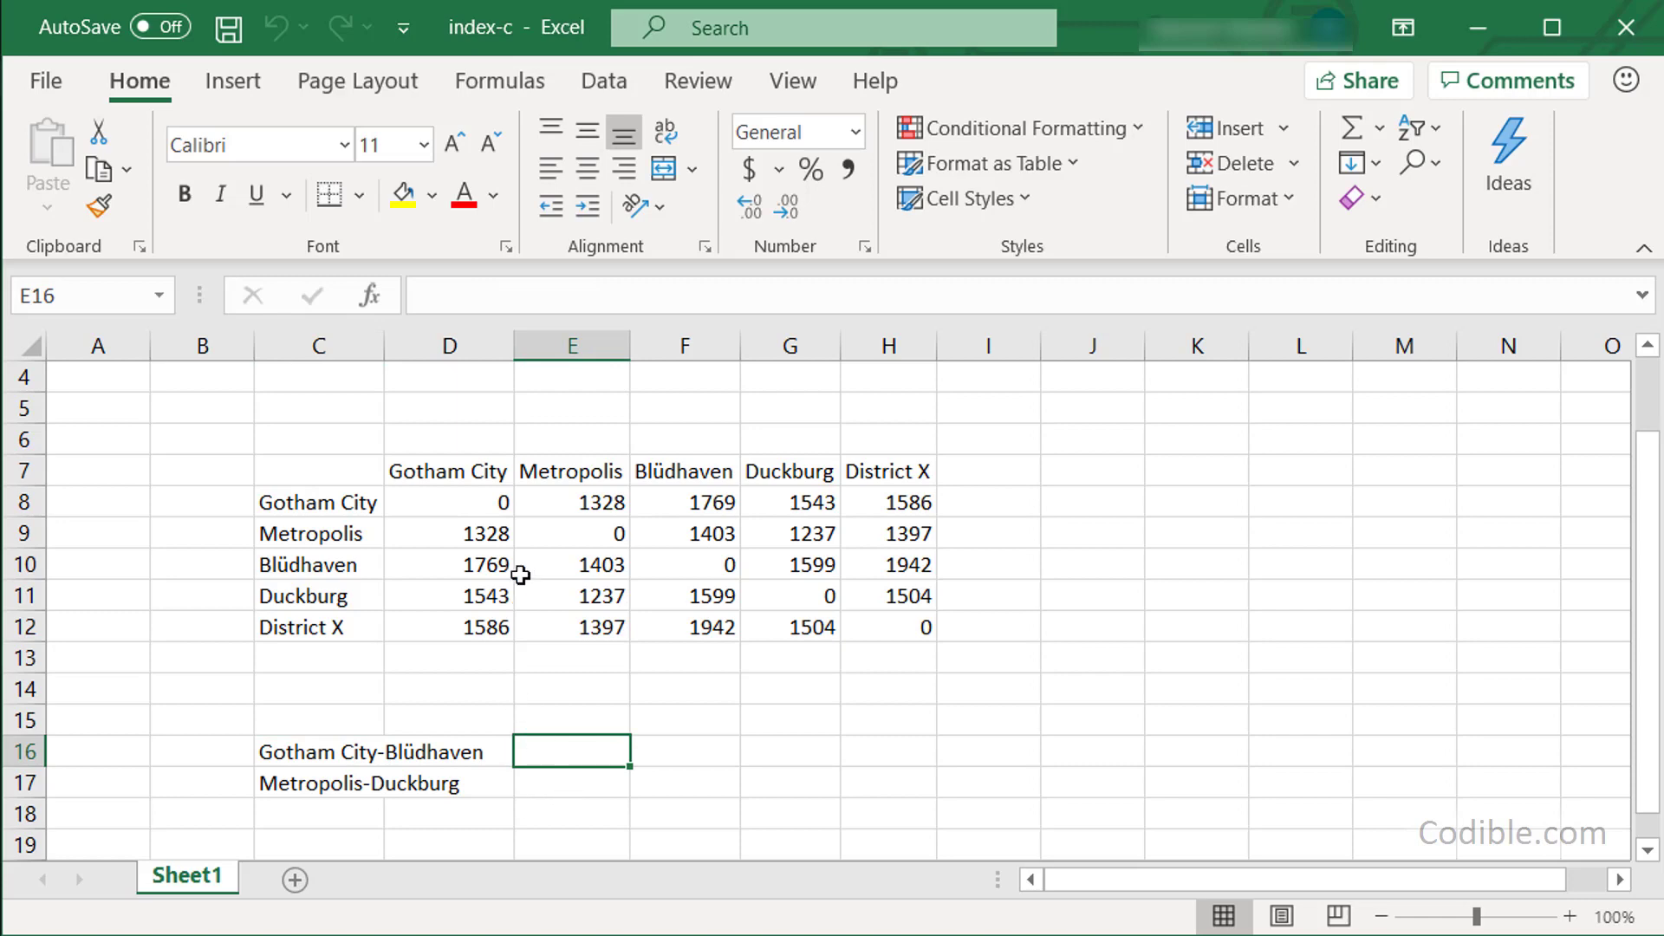
Name the D8:H12 distance grid 'distance' through the Name Box.
drag(496, 507, 895, 630)
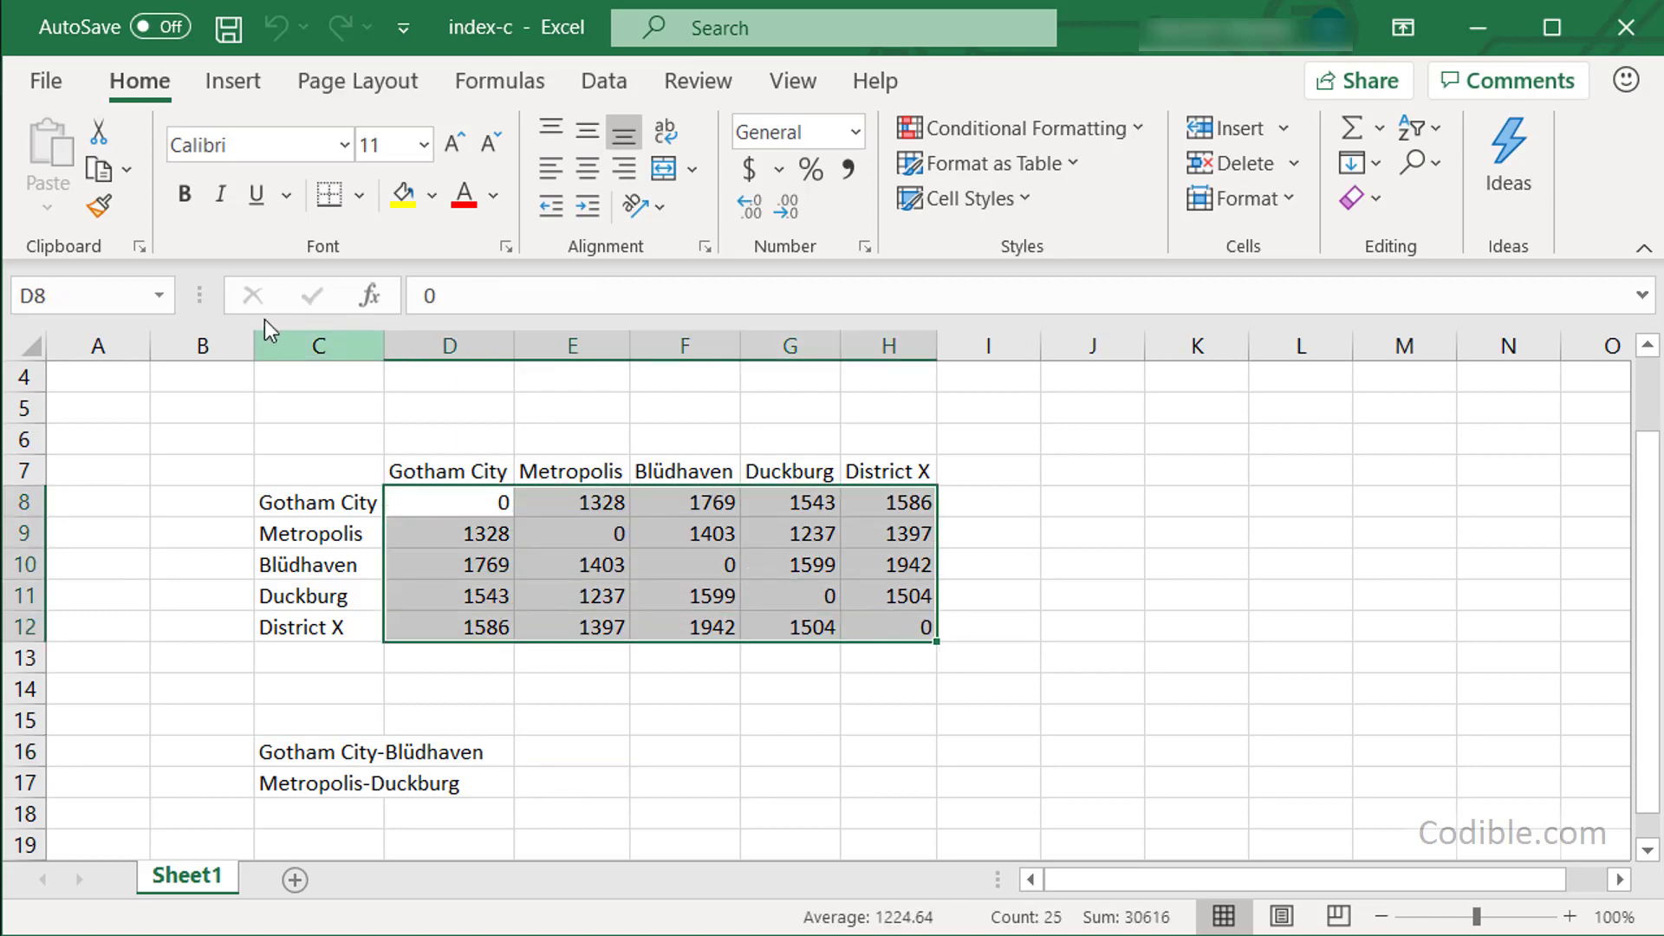
click(52, 297)
text(distance)
key(Return)
click(546, 752)
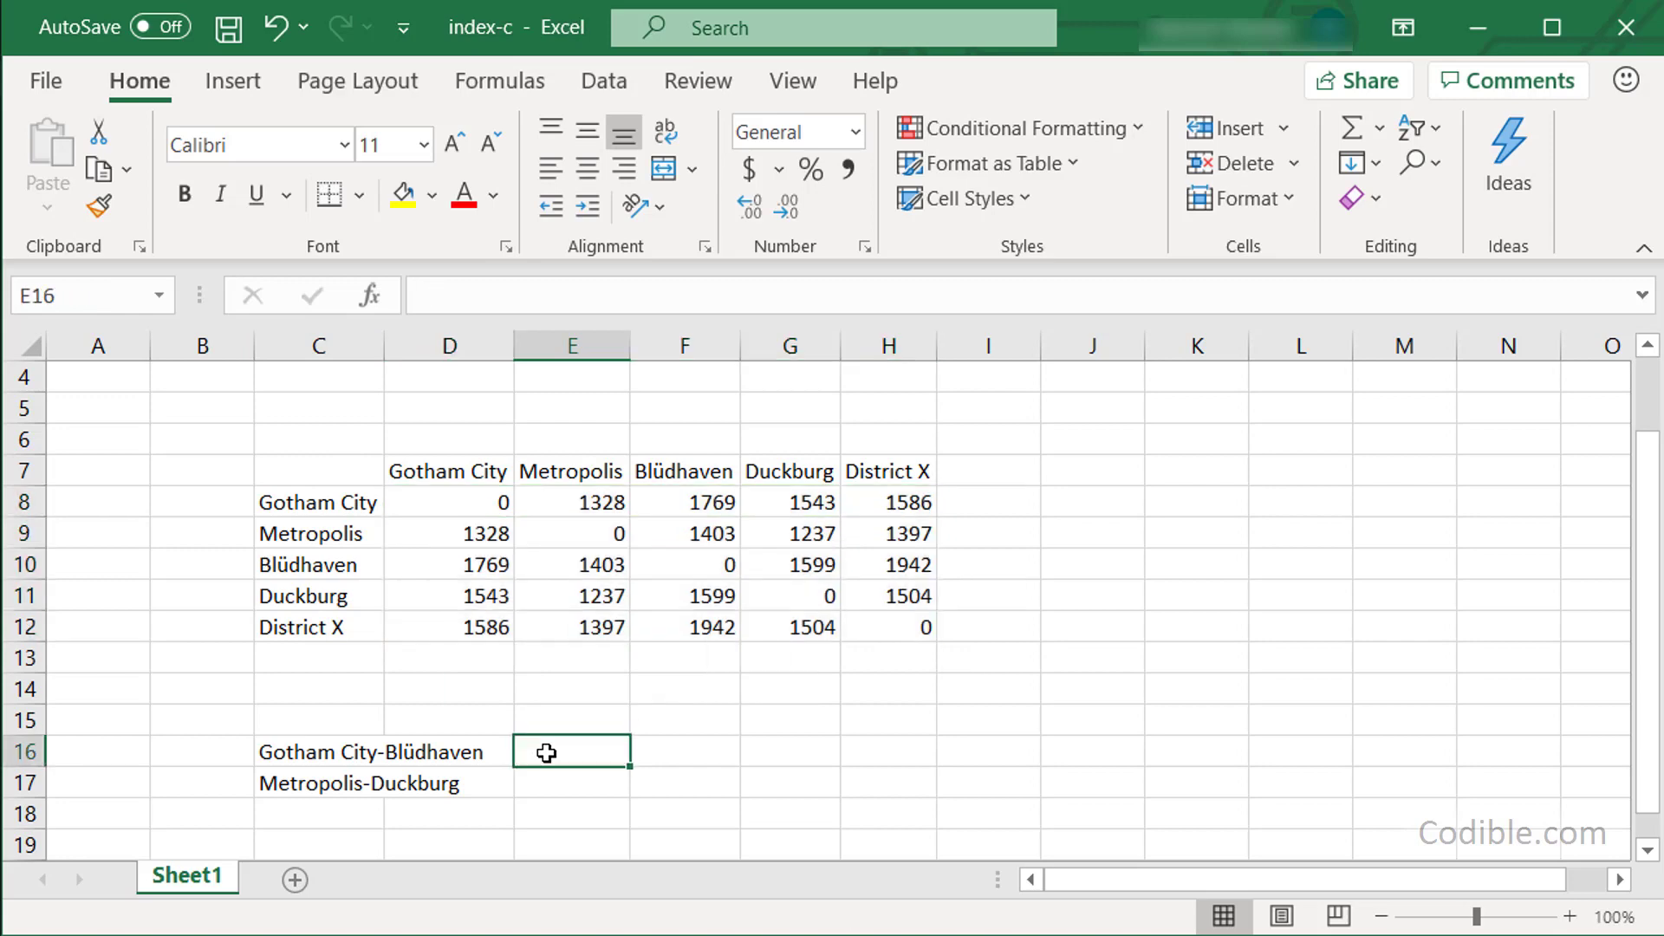
Enter =INDEX(distance,1,3) in E16 to return the Gotham City-Blüdhaven distance 1769.
text(=index()
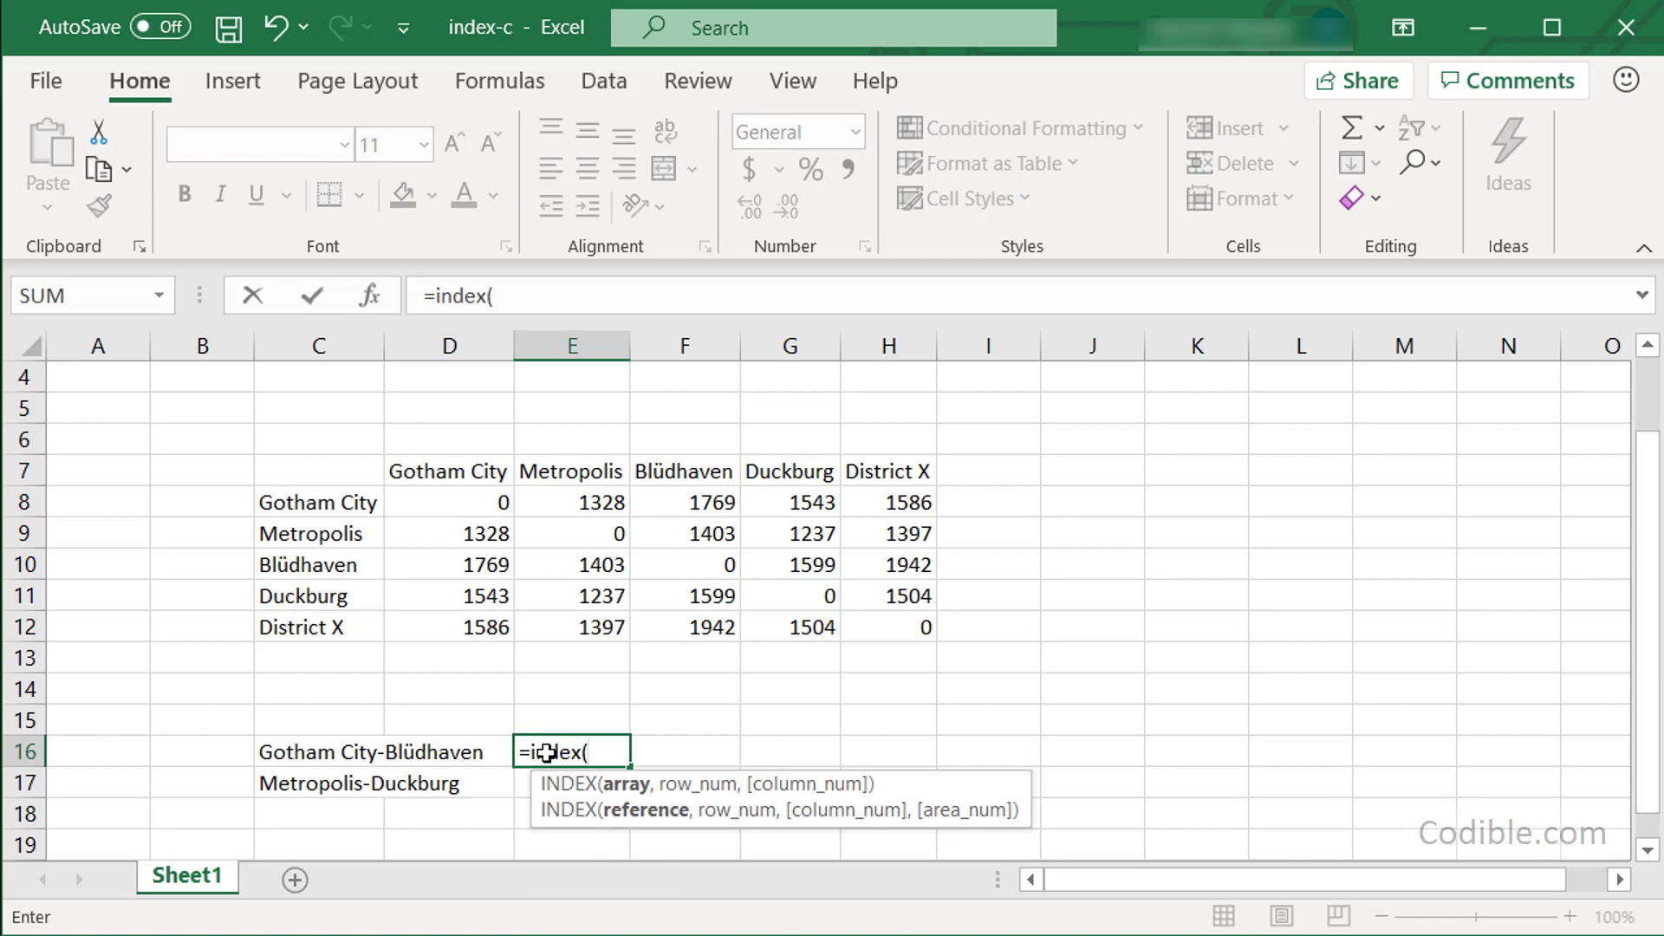
text(distan)
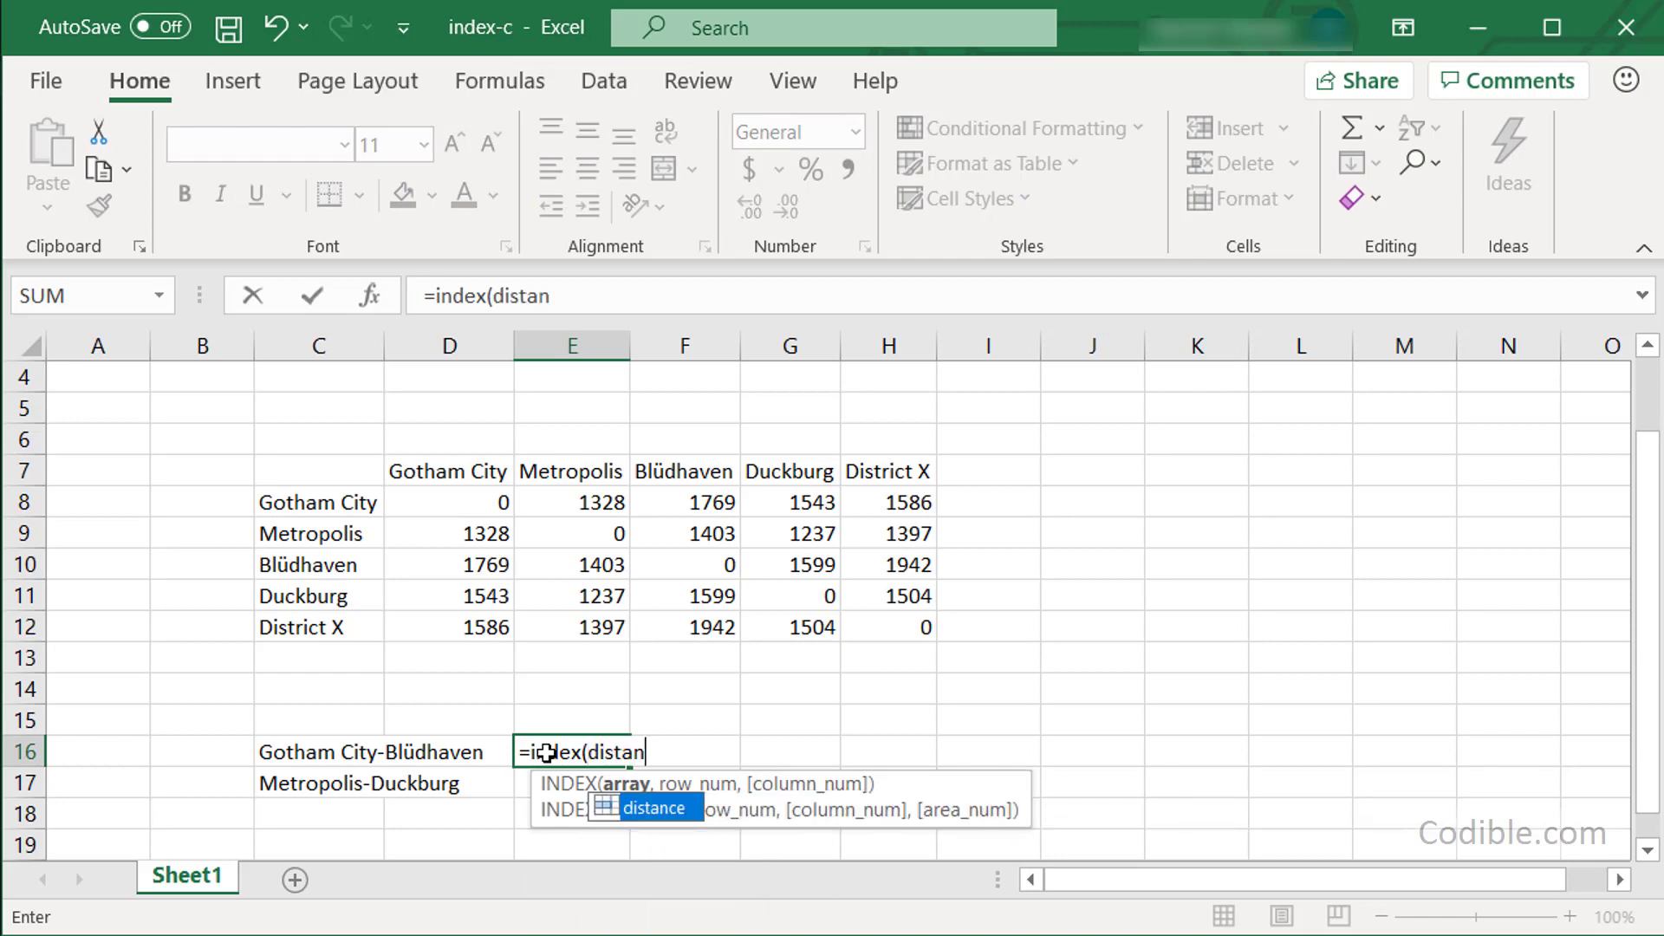
key(Tab)
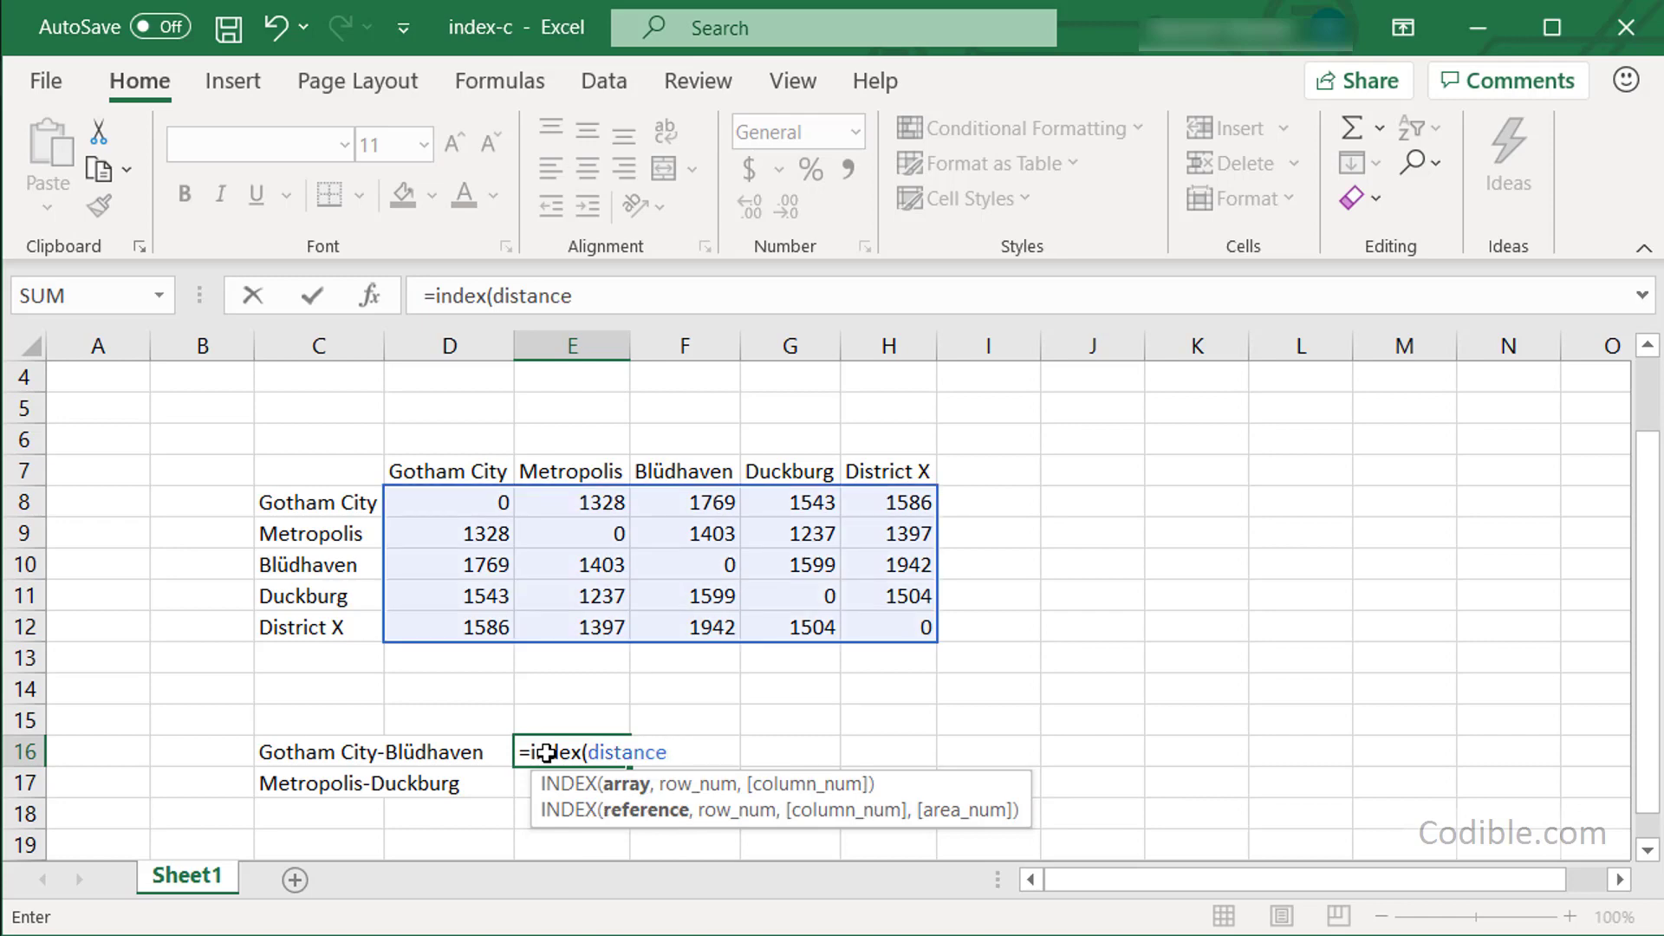
text(,)
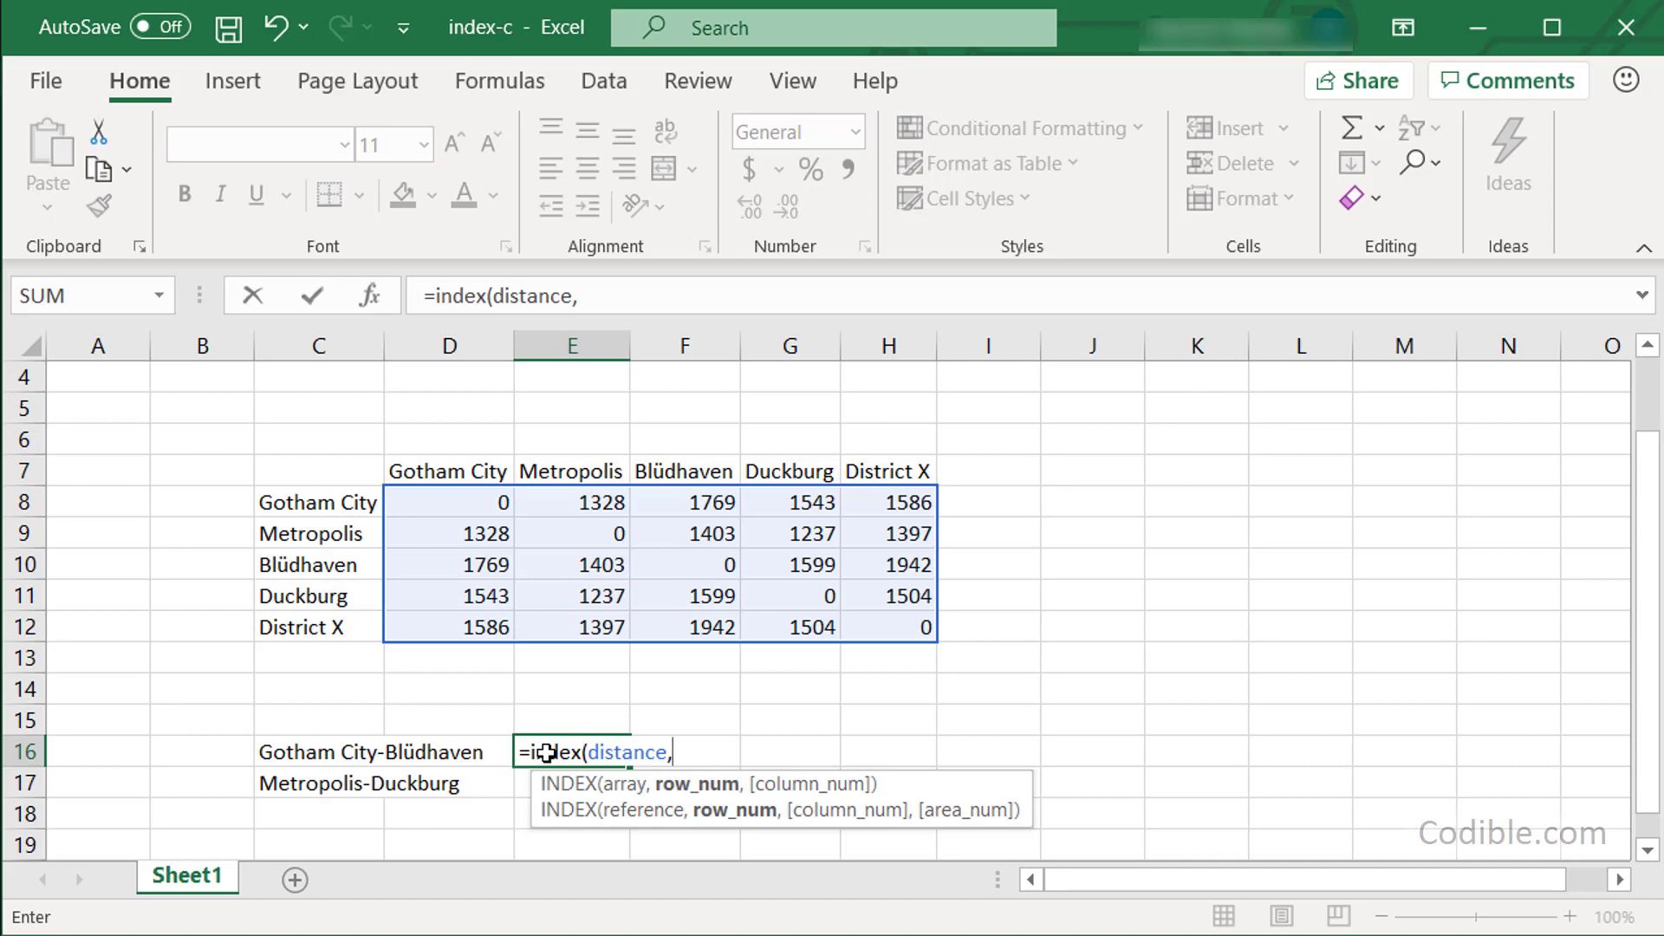
text(1m)
key(BackSpace)
text(,)
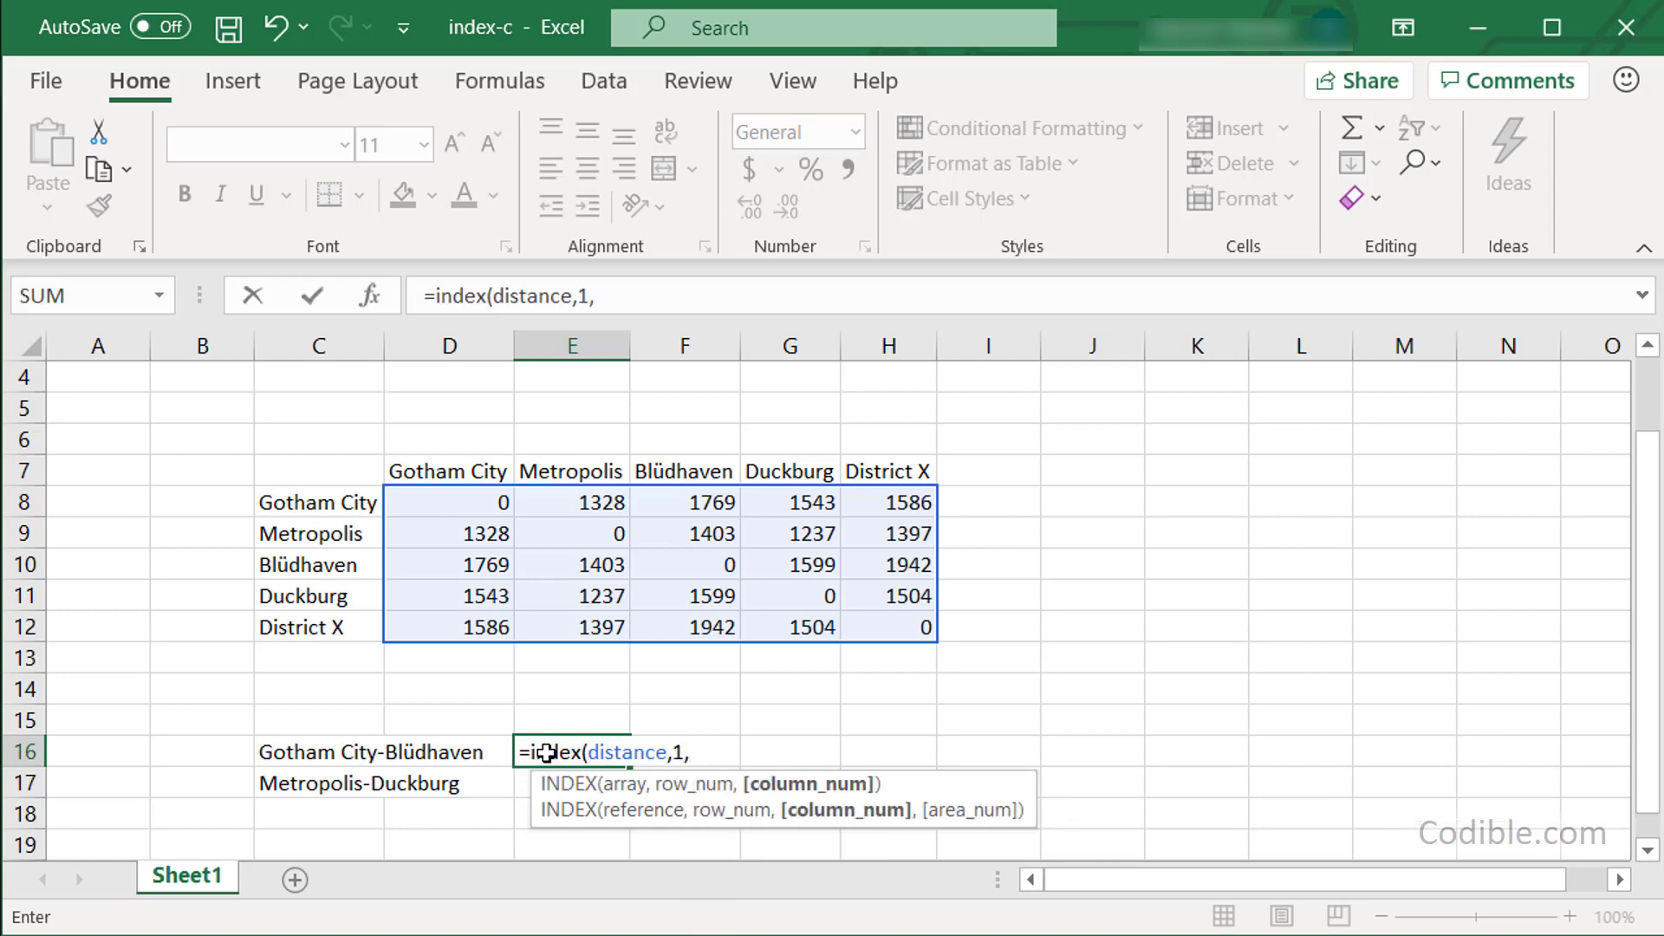
text(3))
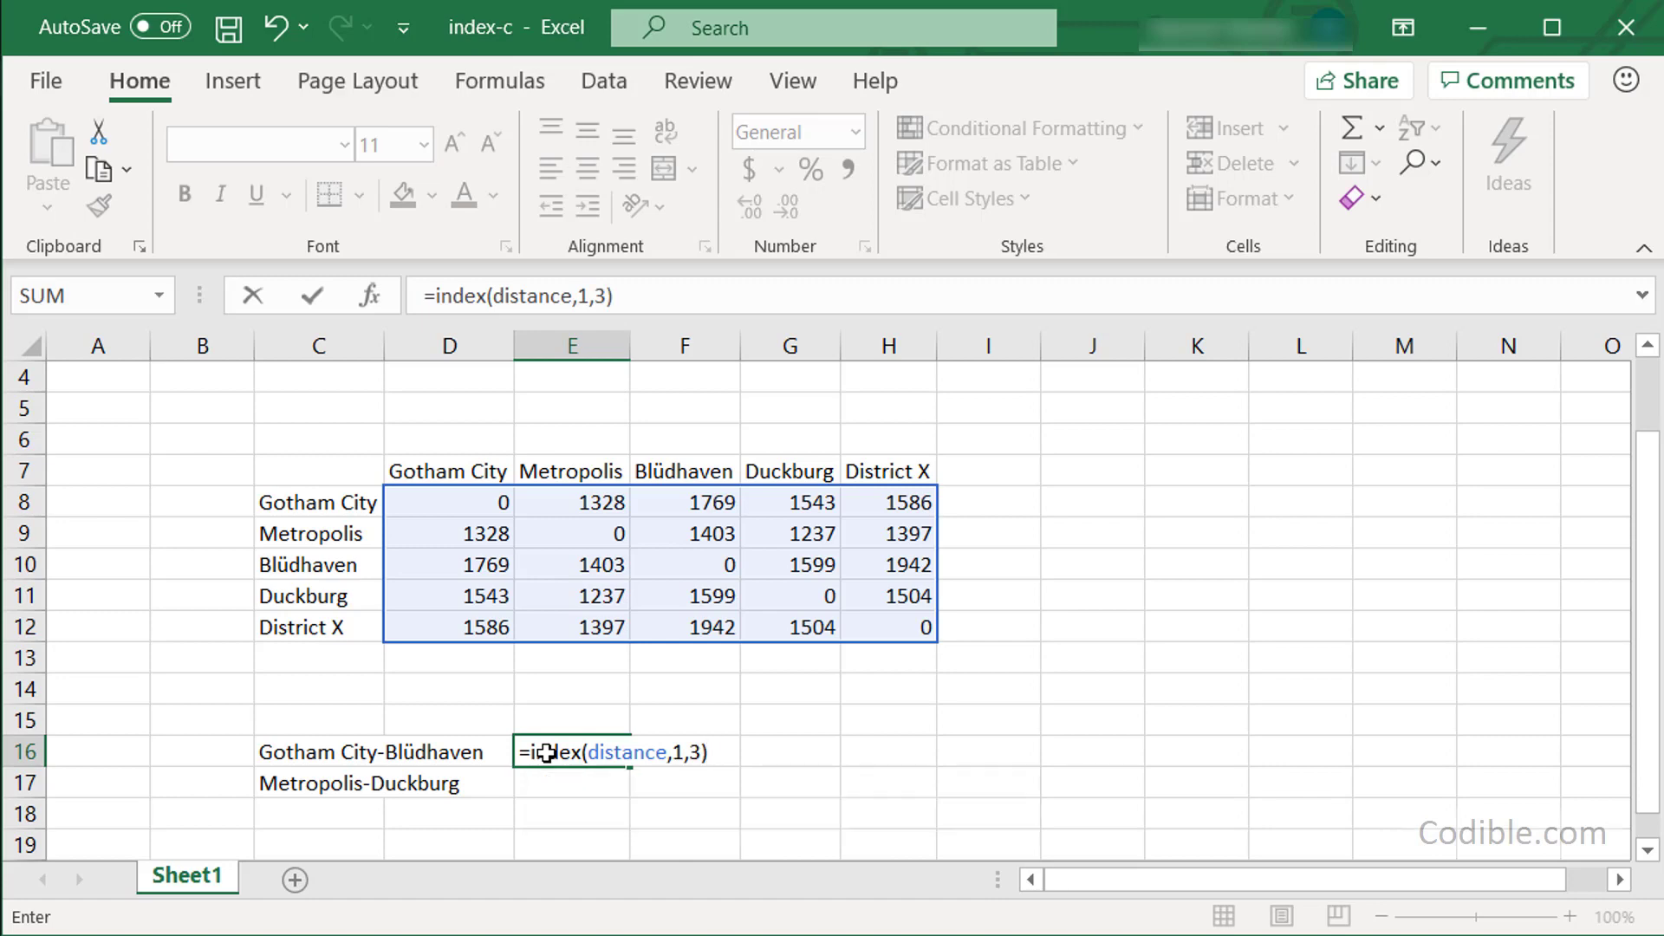
key(Return)
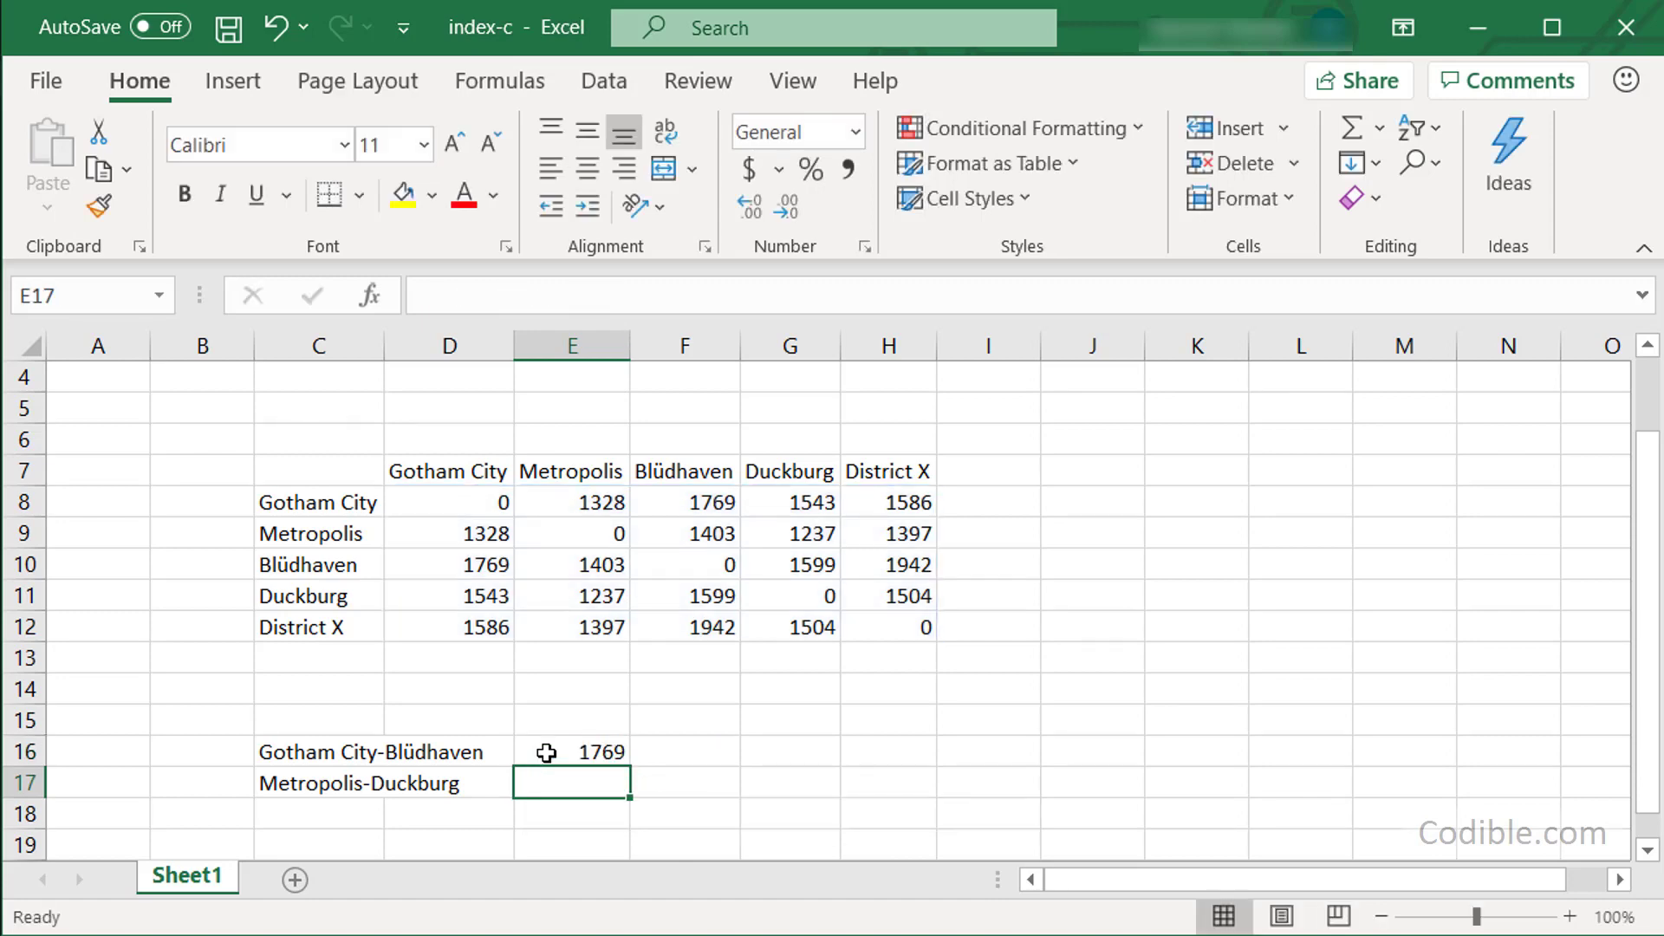
Highlight source cell F8 and result cell E16 in yellow.
click(716, 507)
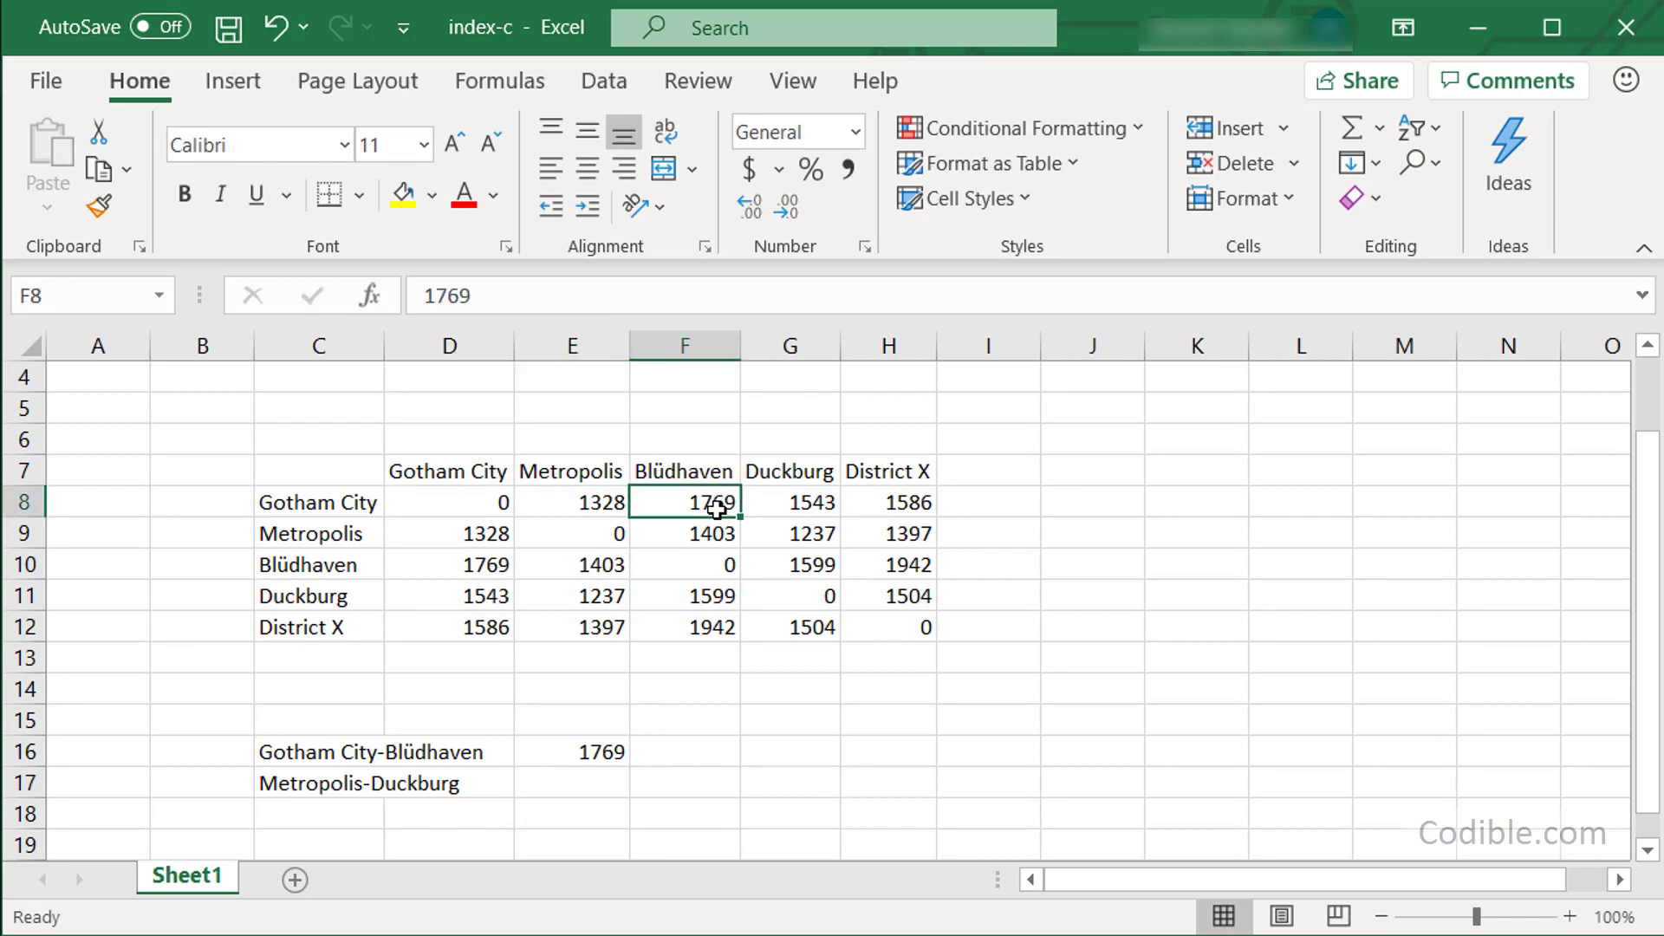
click(419, 202)
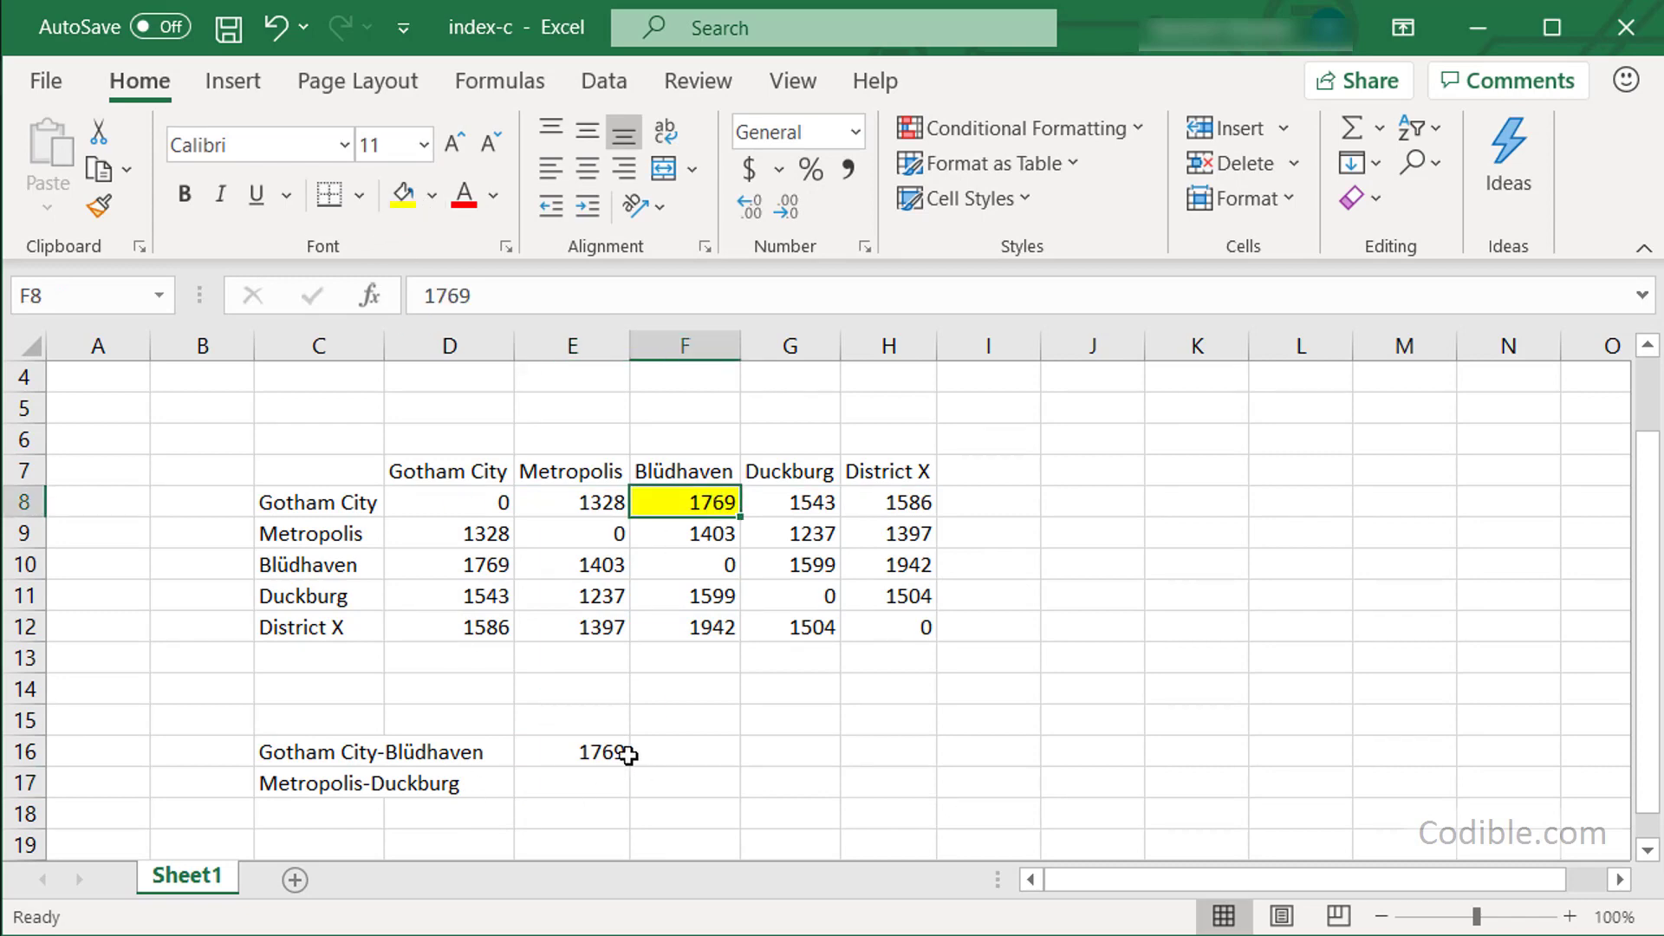
click(616, 752)
click(402, 195)
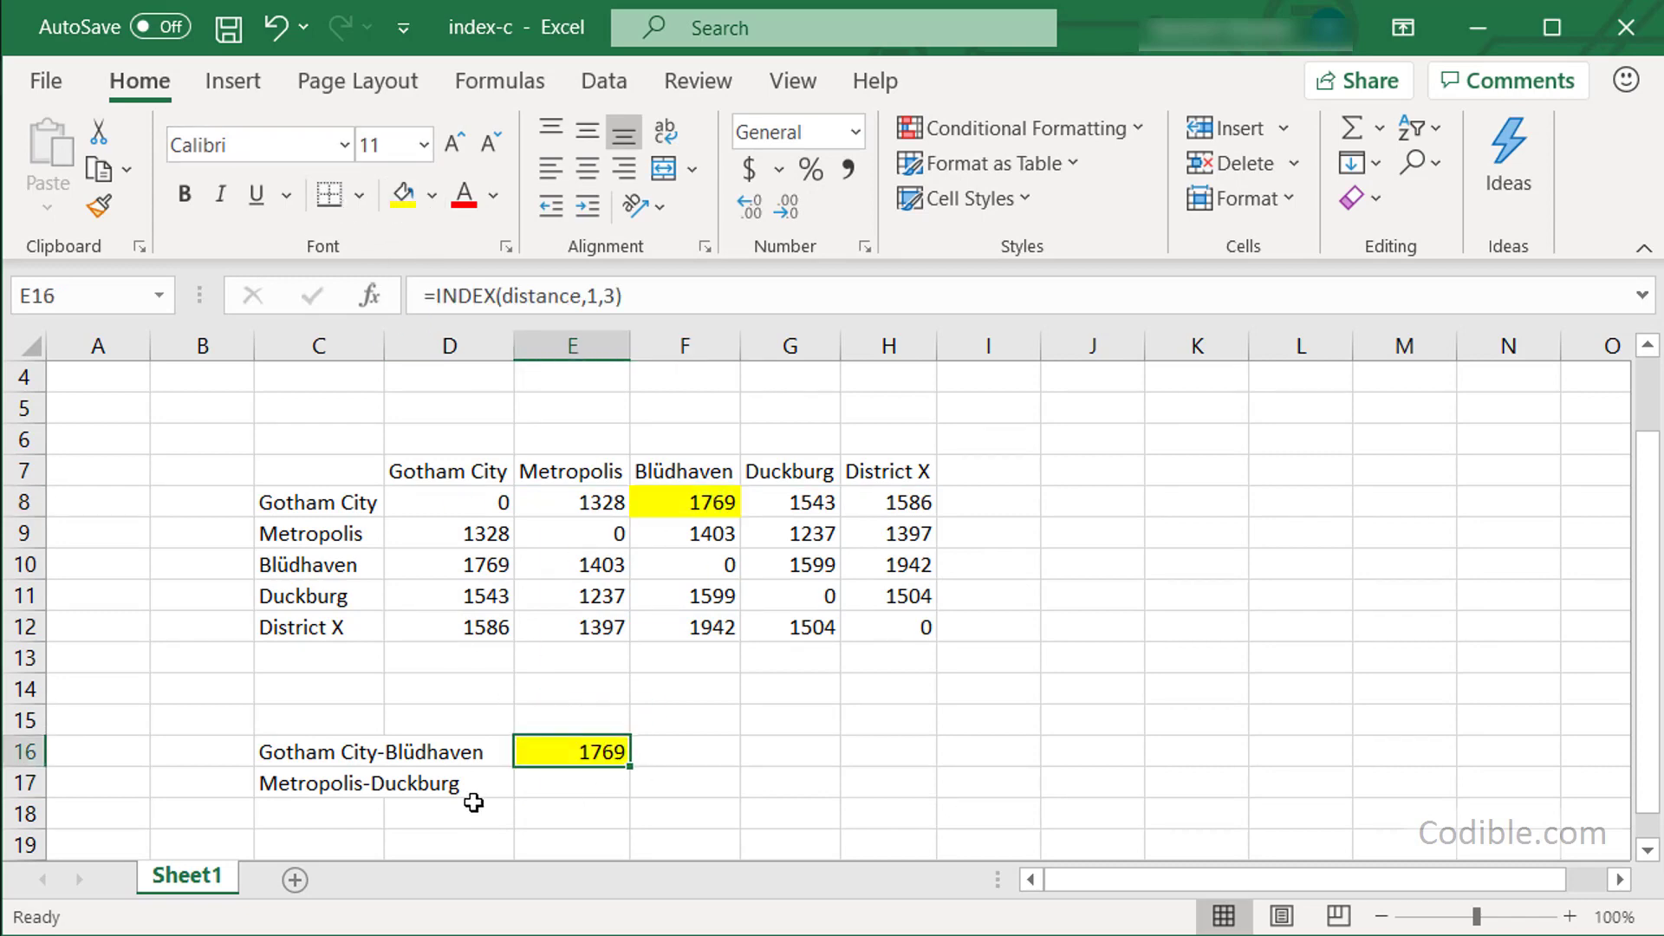
click(546, 785)
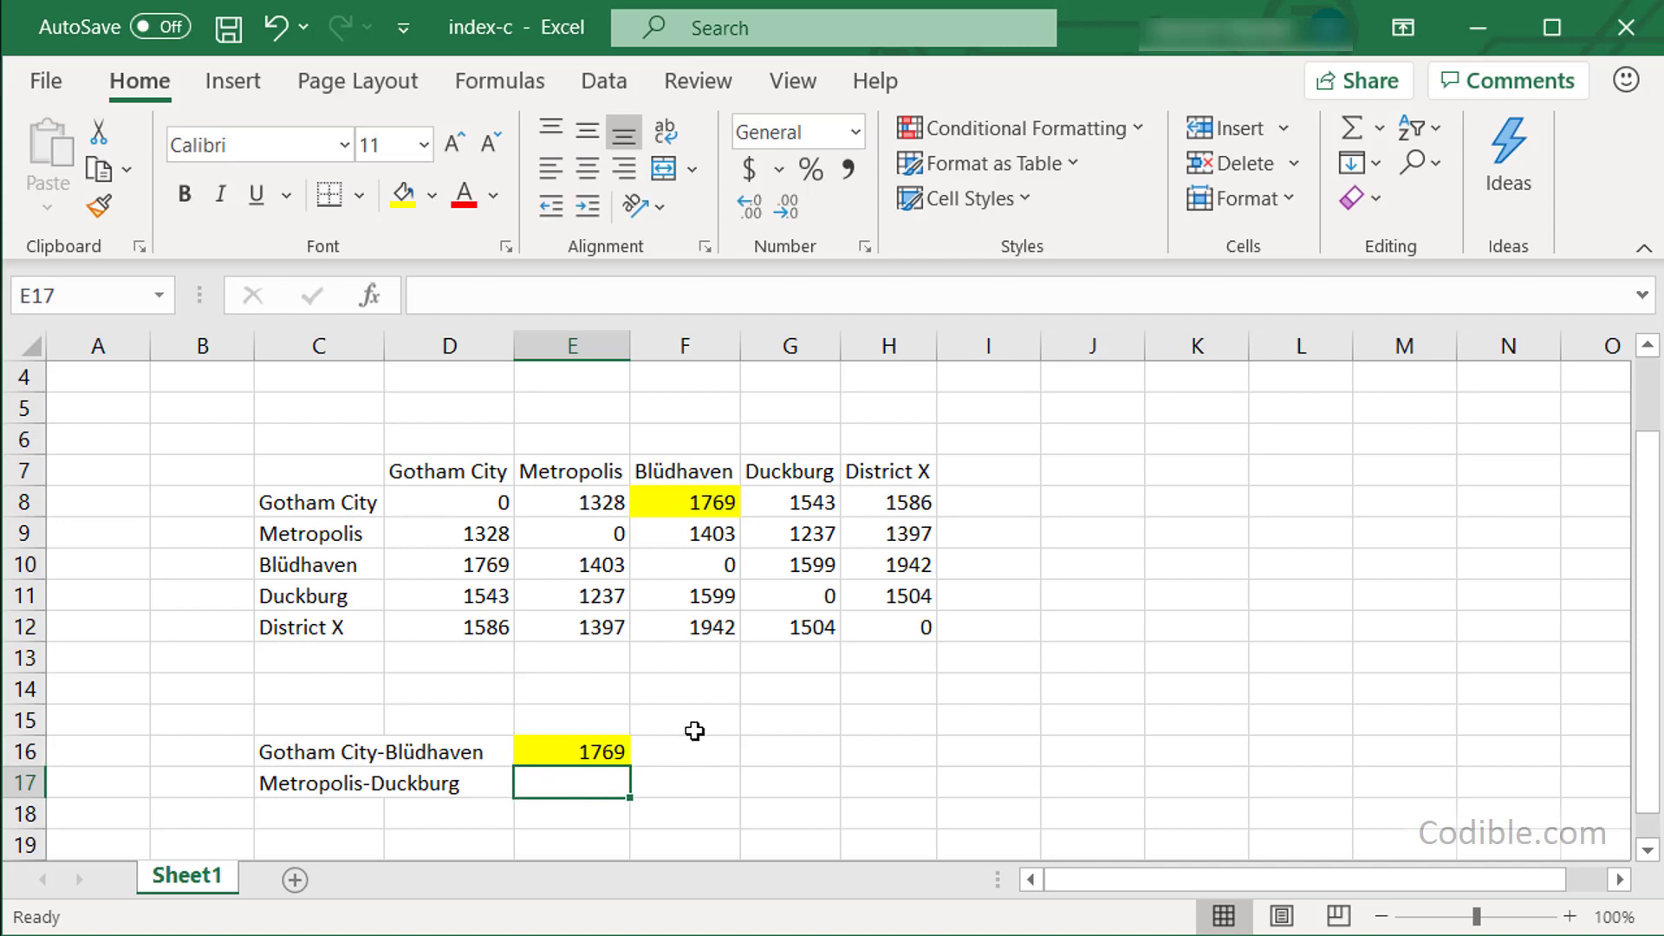
Enter =INDEX(distance,4,2) in E17, returning the Metropolis-Duckburg distance 1237.
text(=index)
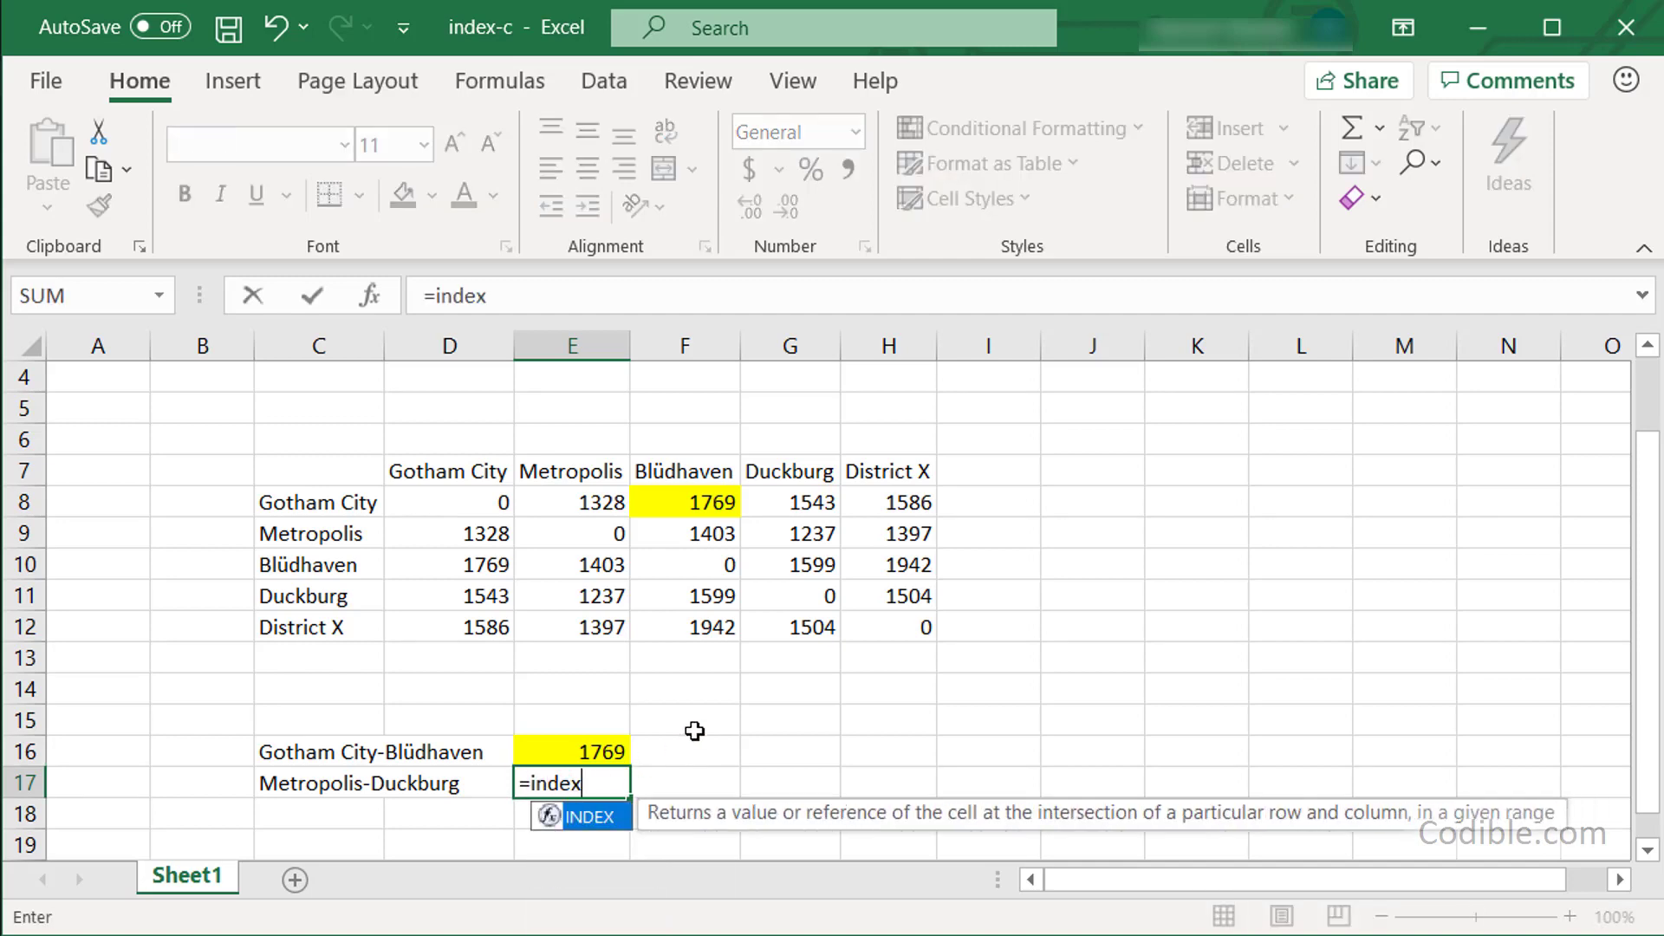
text((dist)
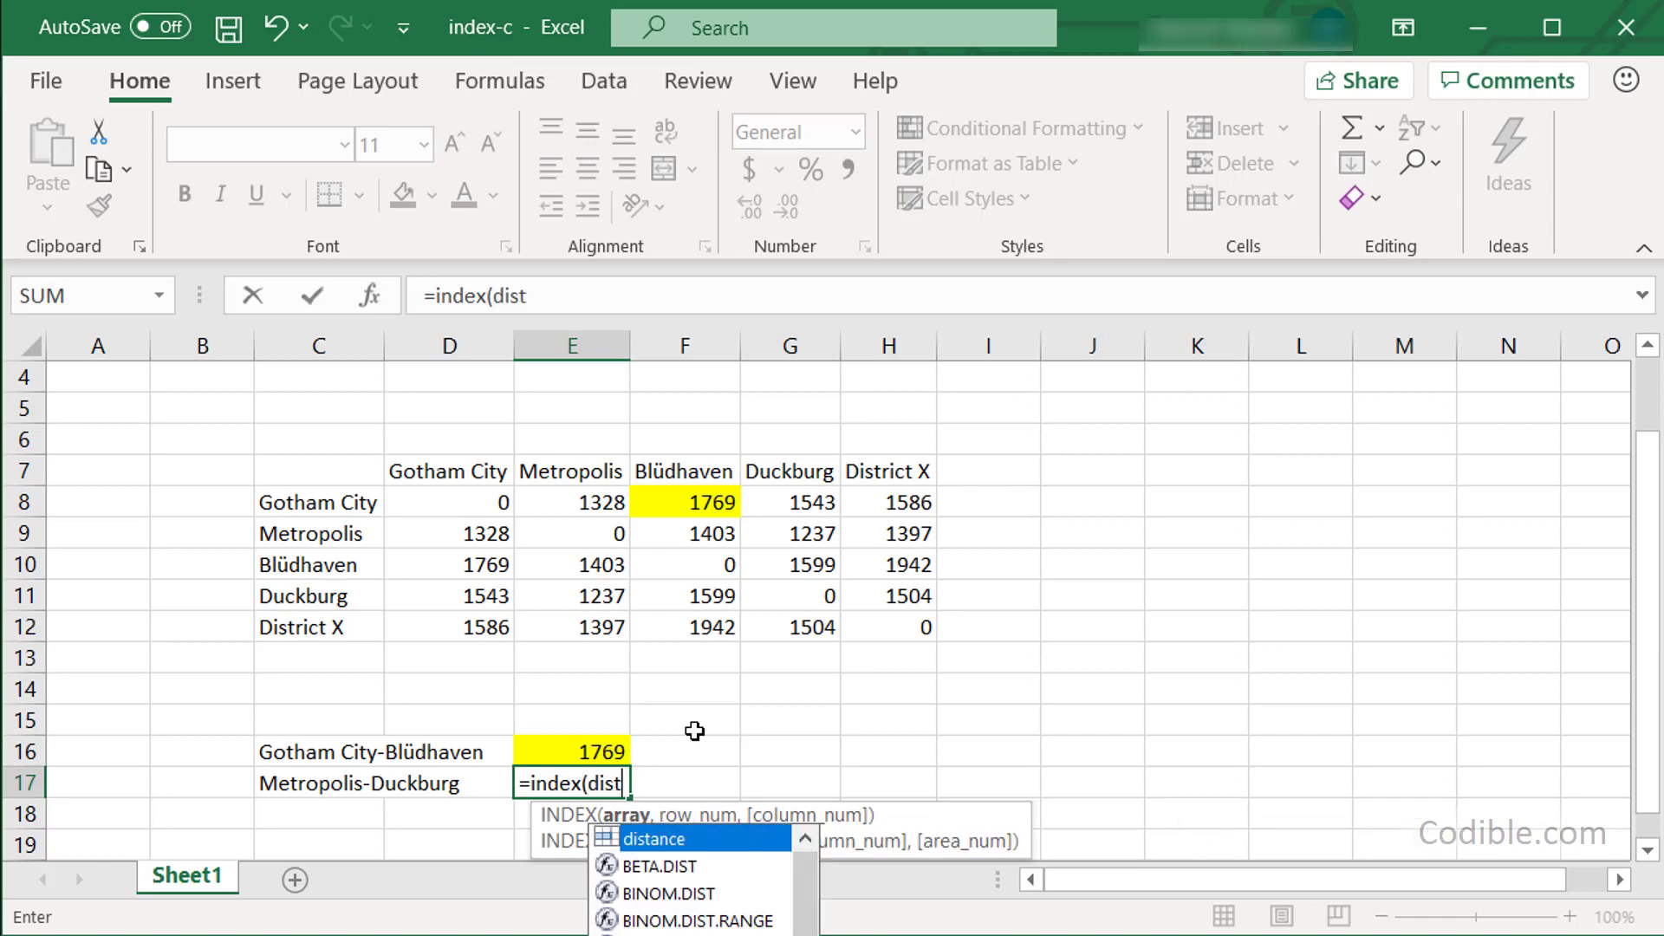
text(ance,)
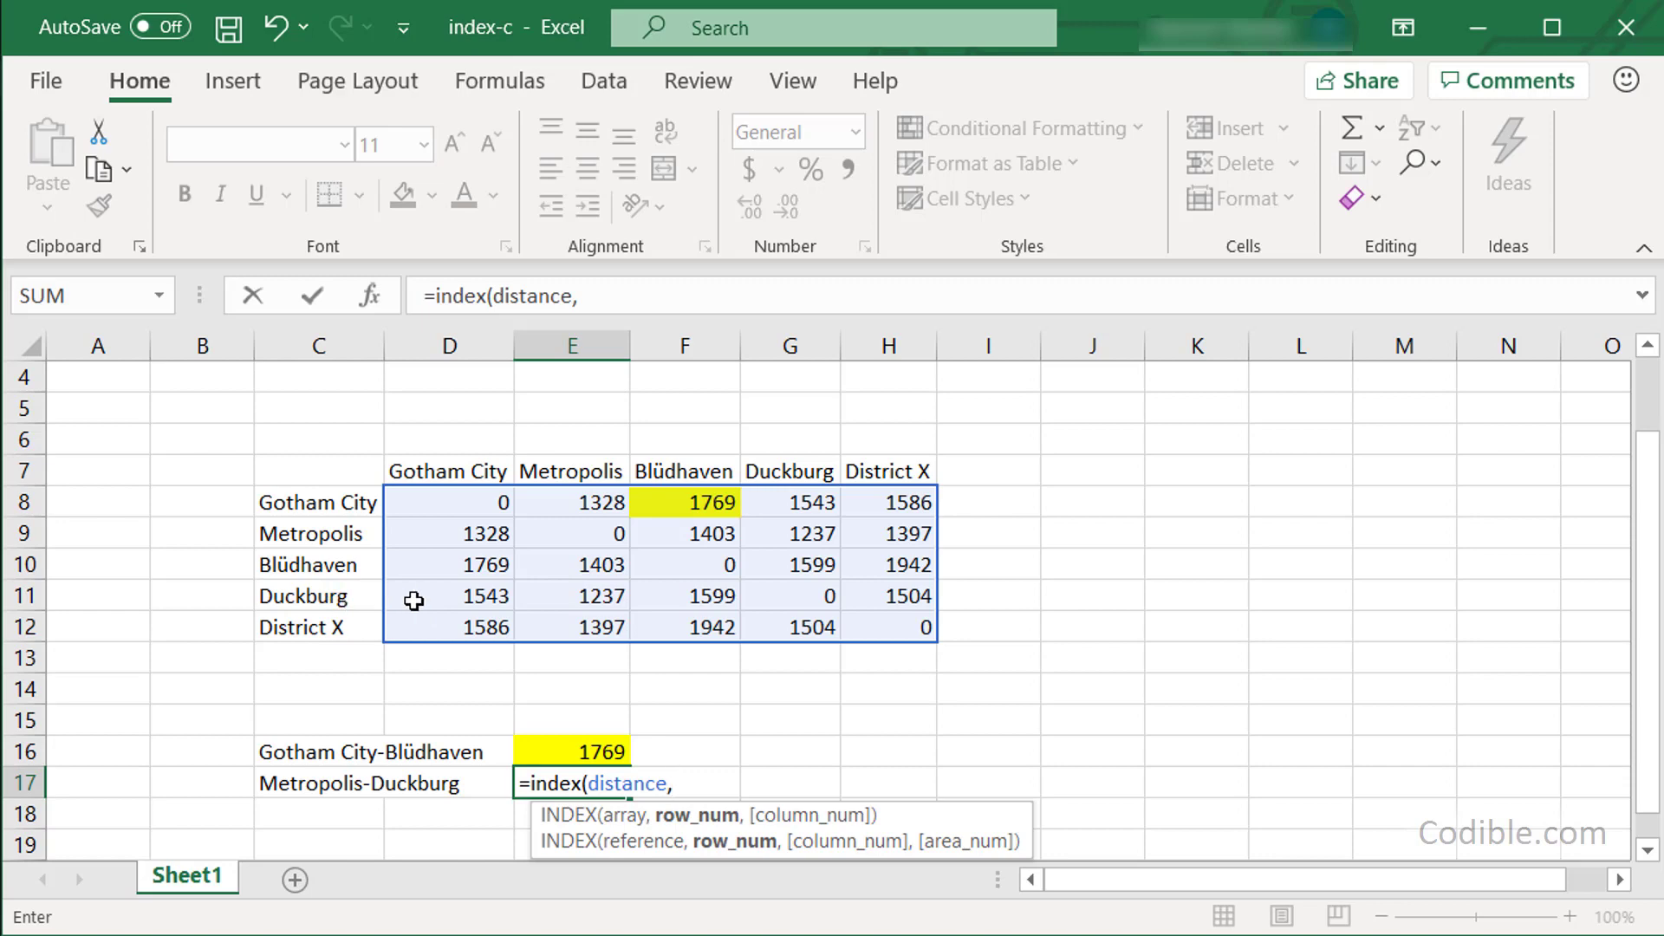
text(4,)
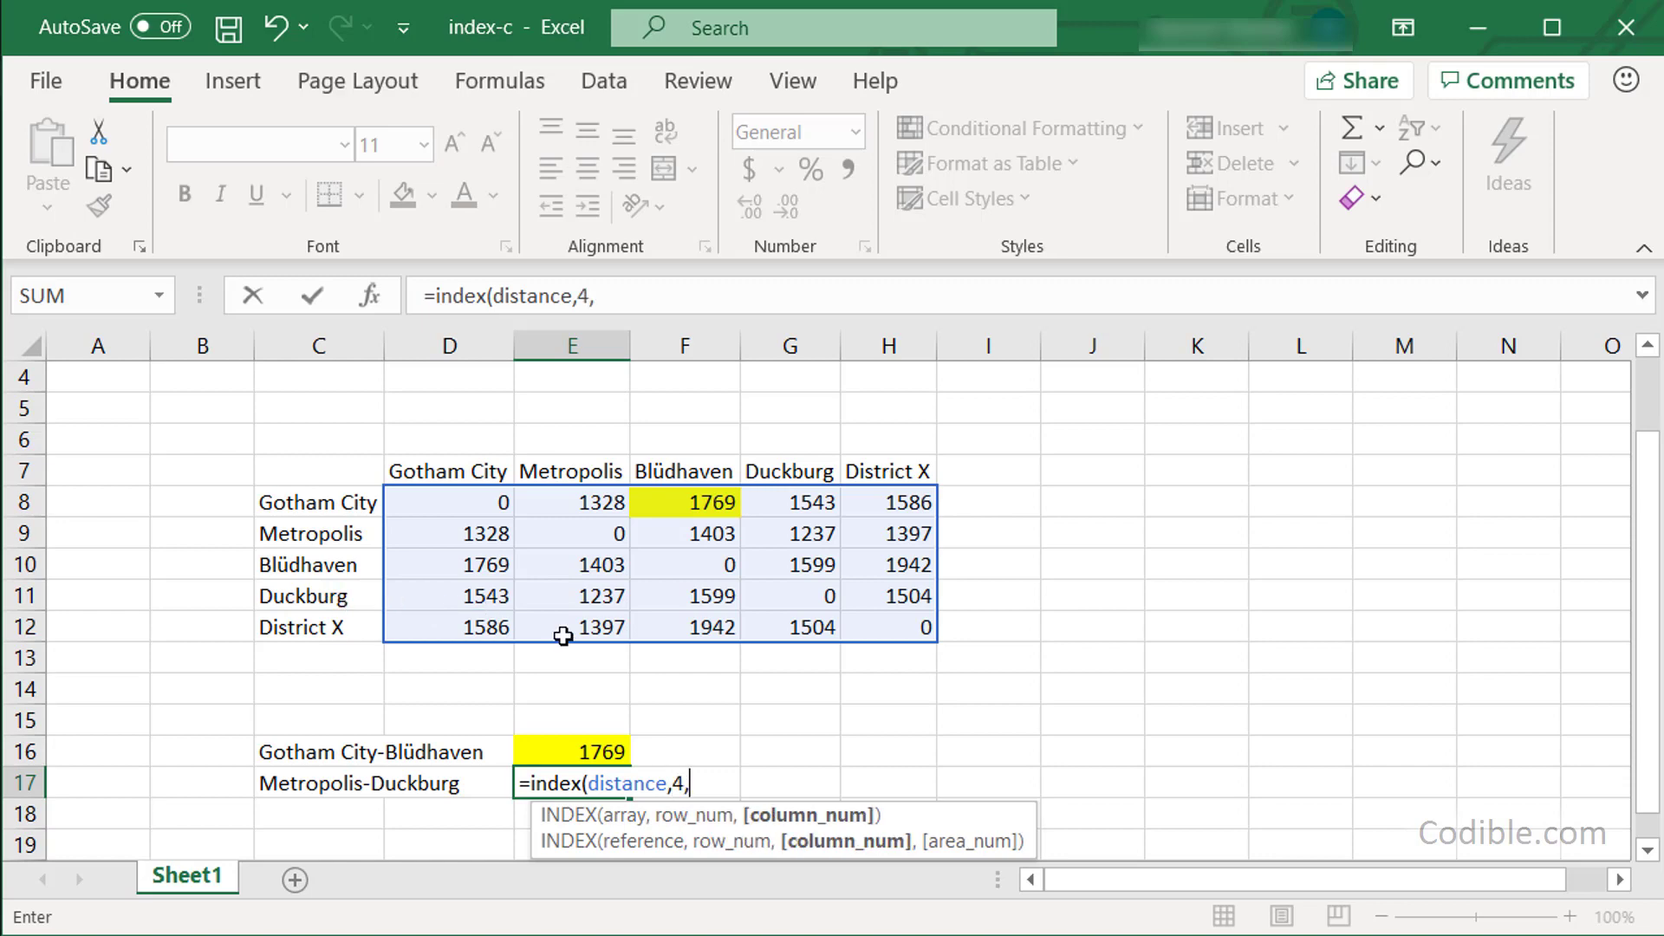
text(2))
key(Return)
Fill E17 and its source cell E11 light green.
key(Up)
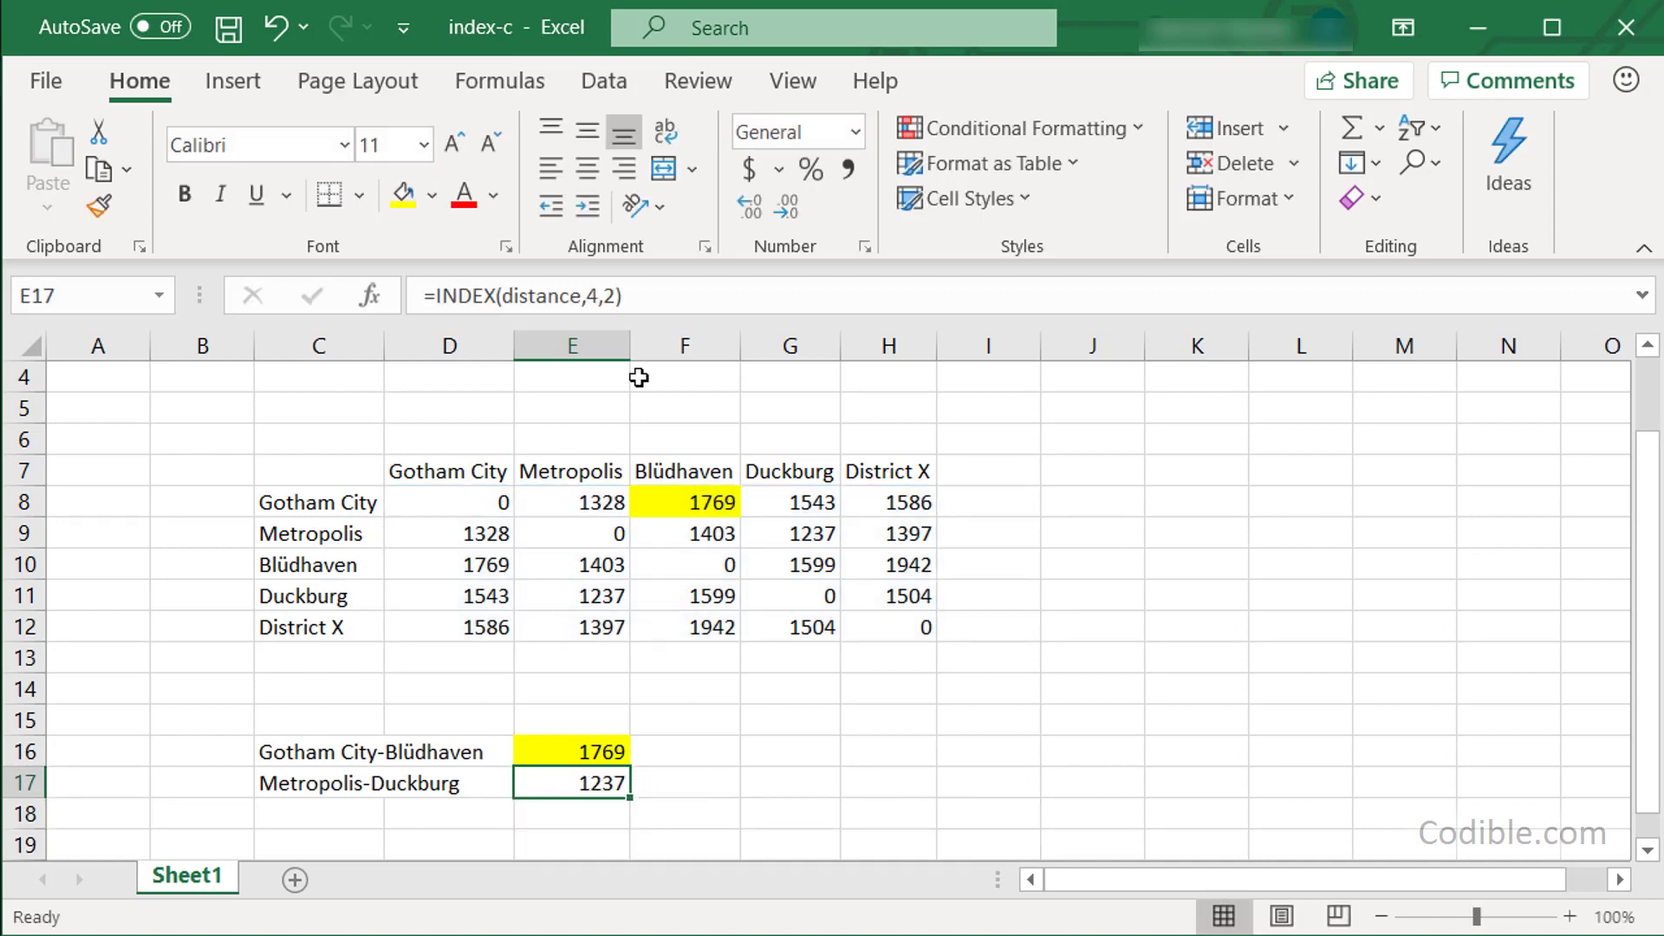
click(433, 200)
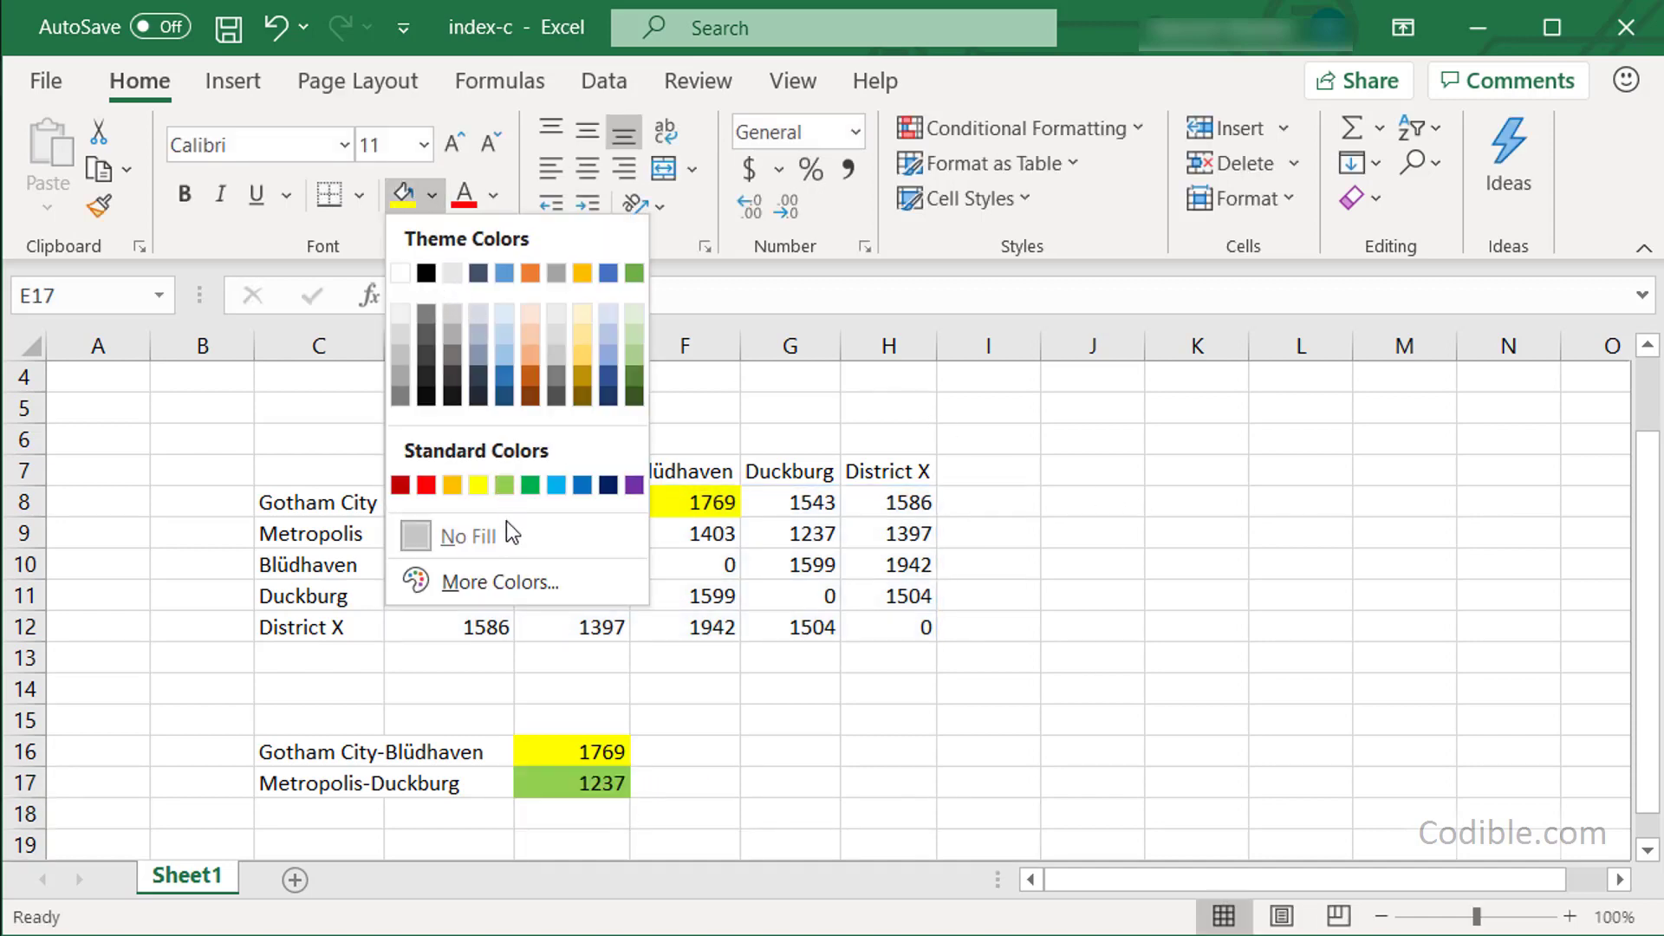
click(505, 485)
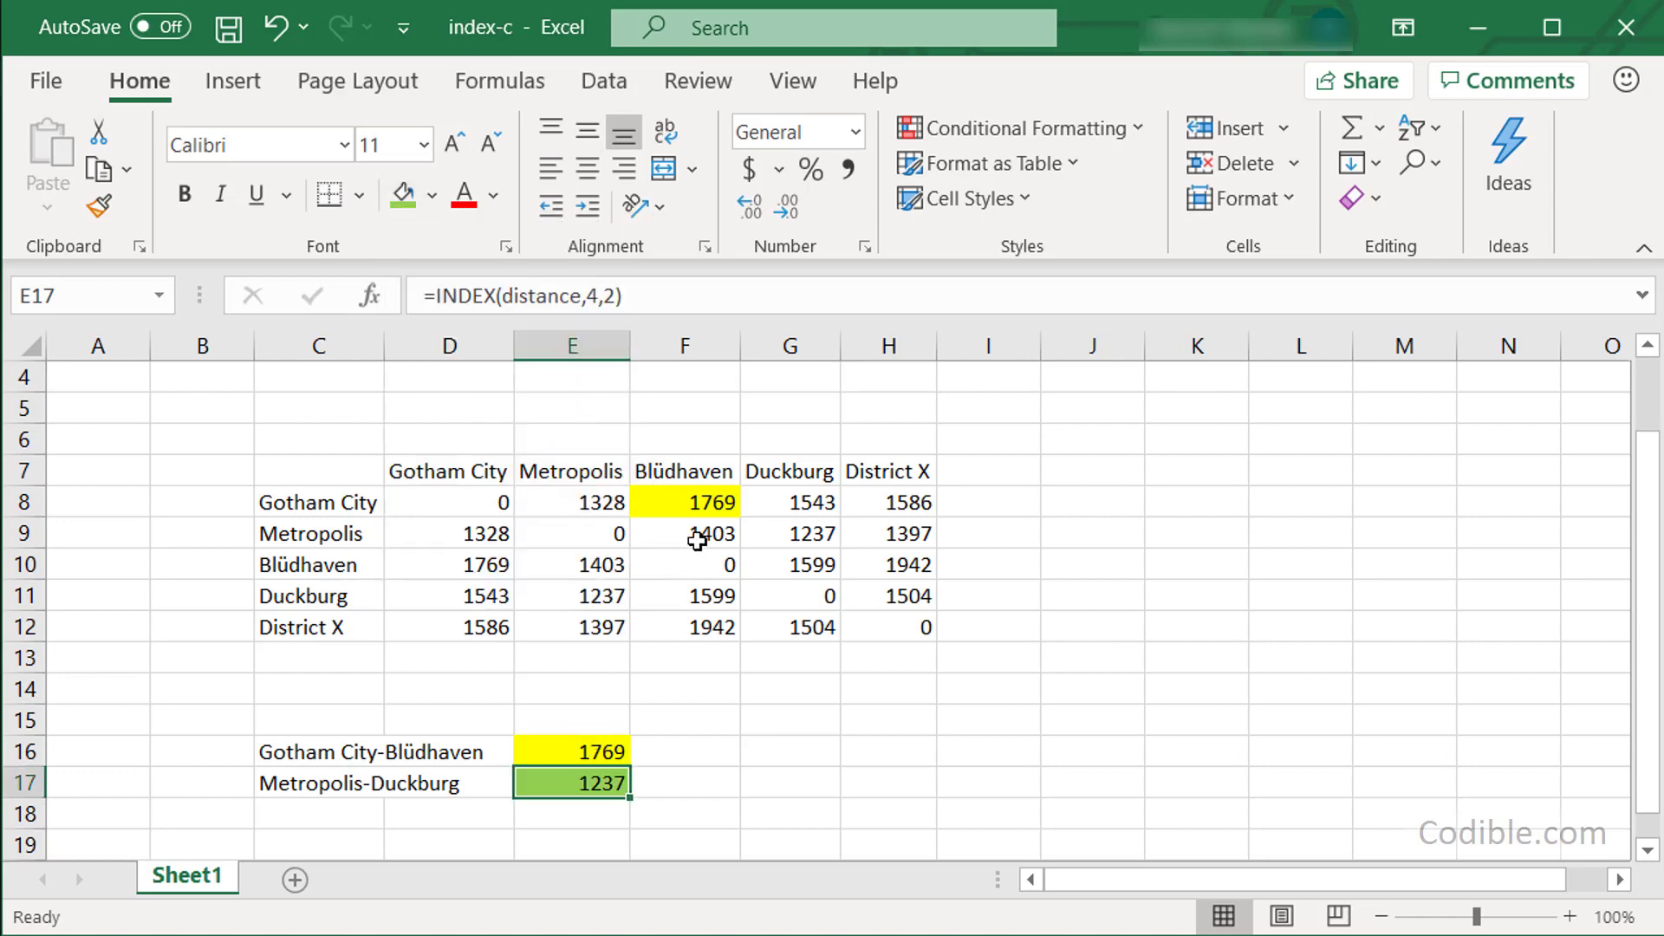
click(592, 596)
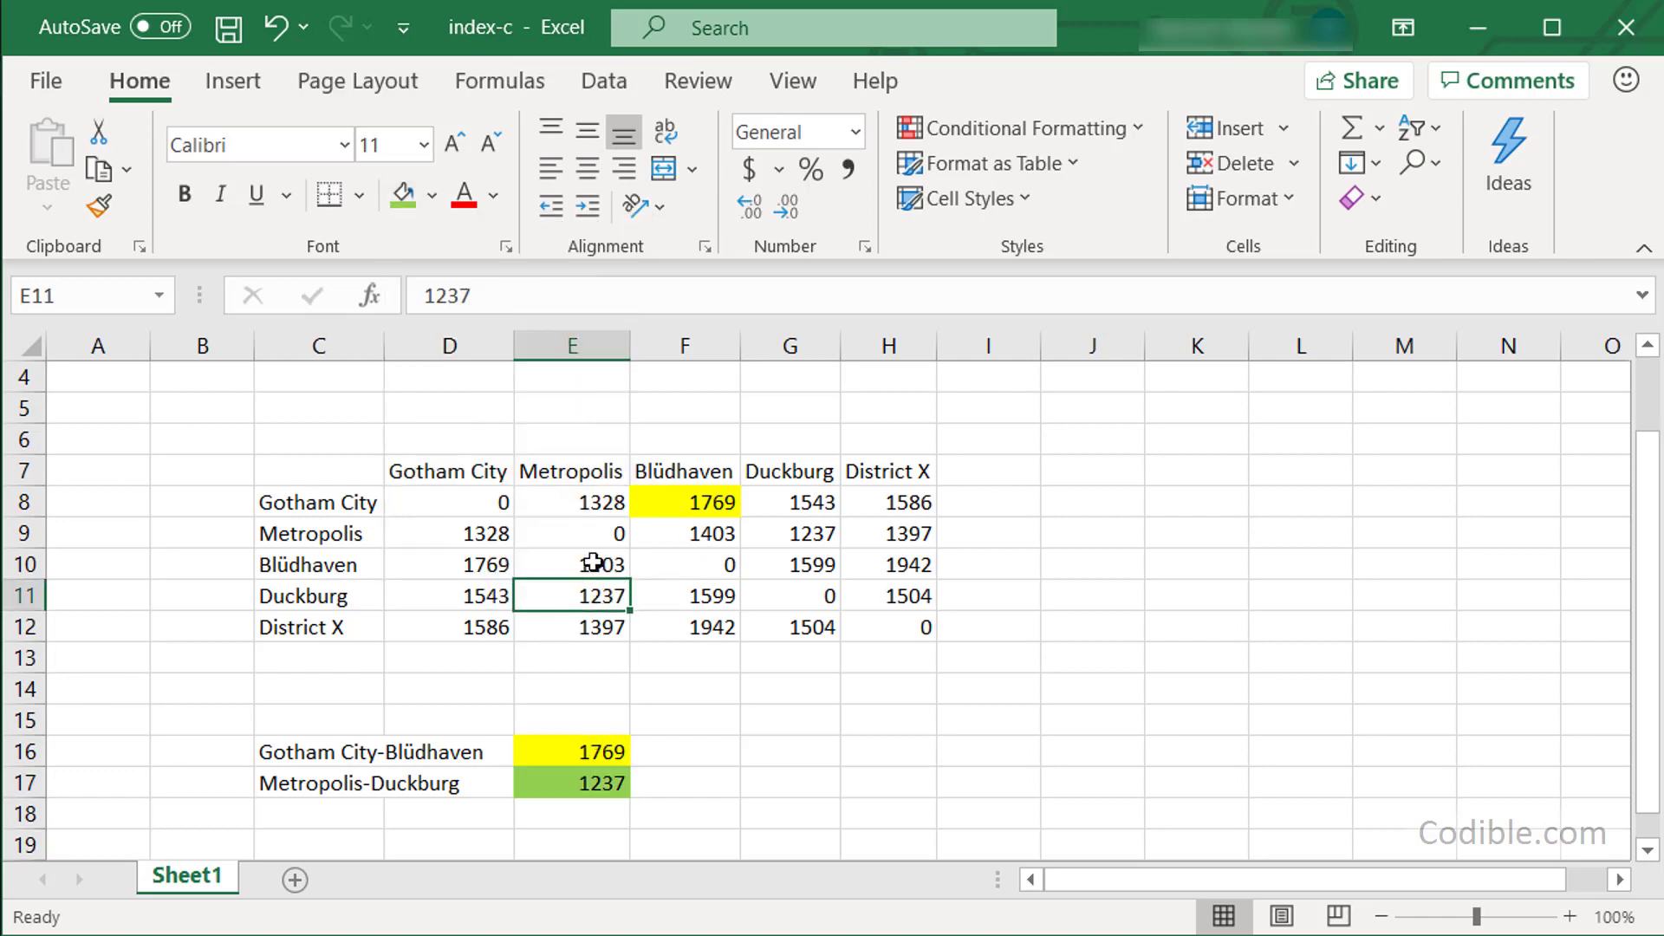
click(398, 196)
click(1092, 719)
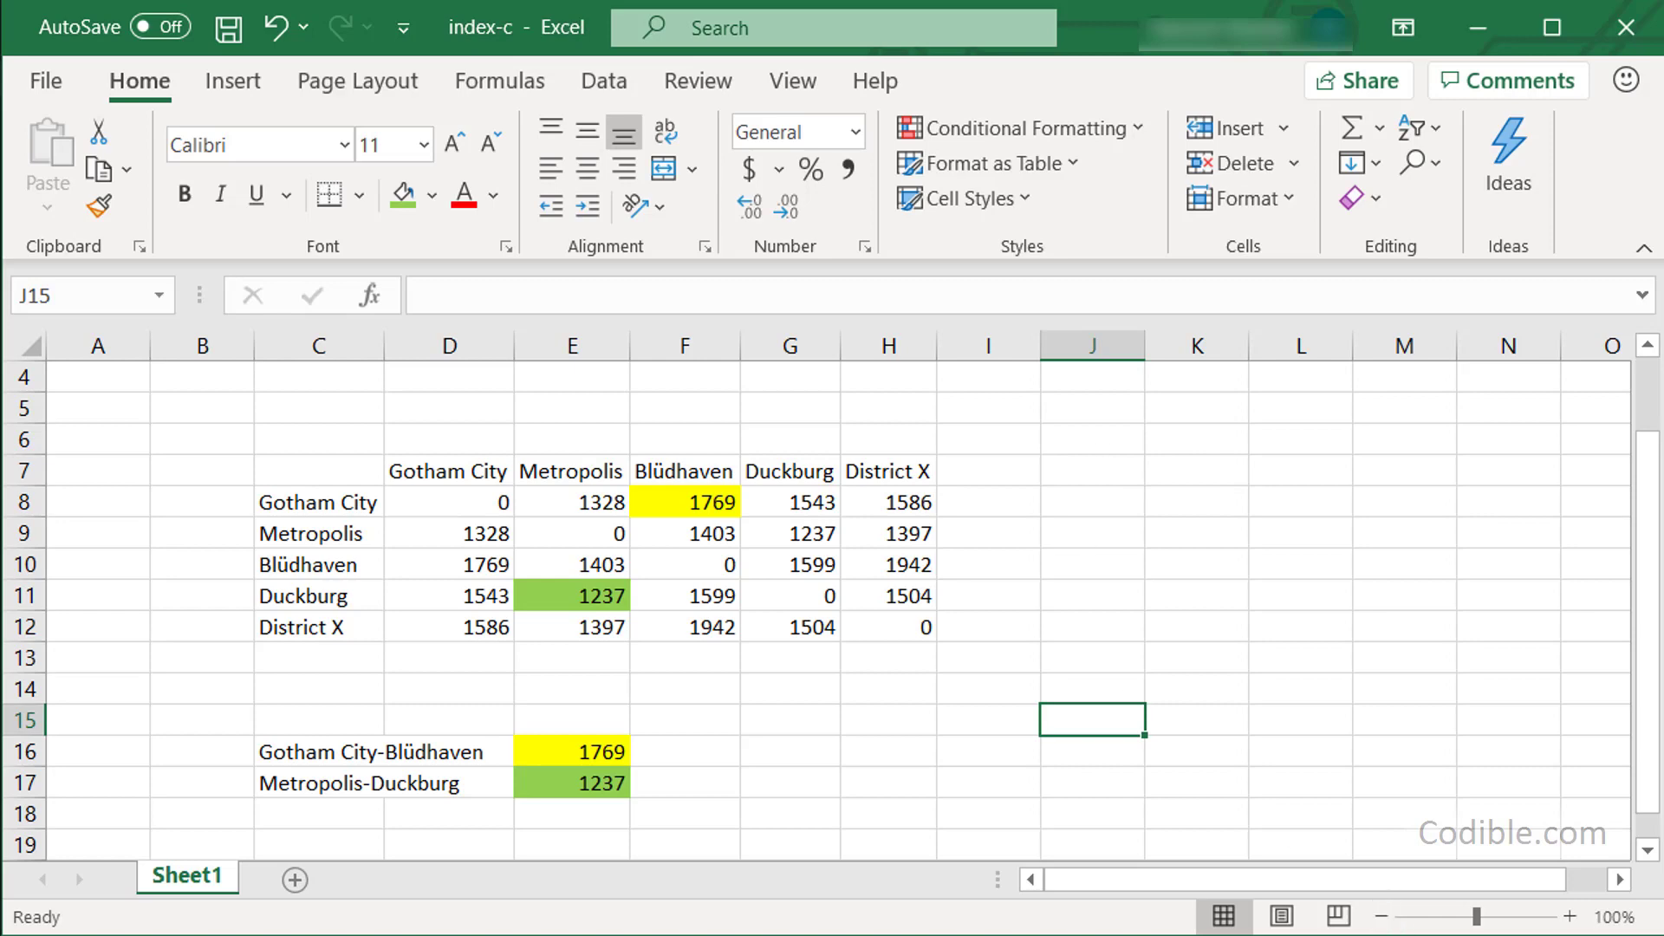
Enter the route's starting city number 1 in J6.
click(1465, 935)
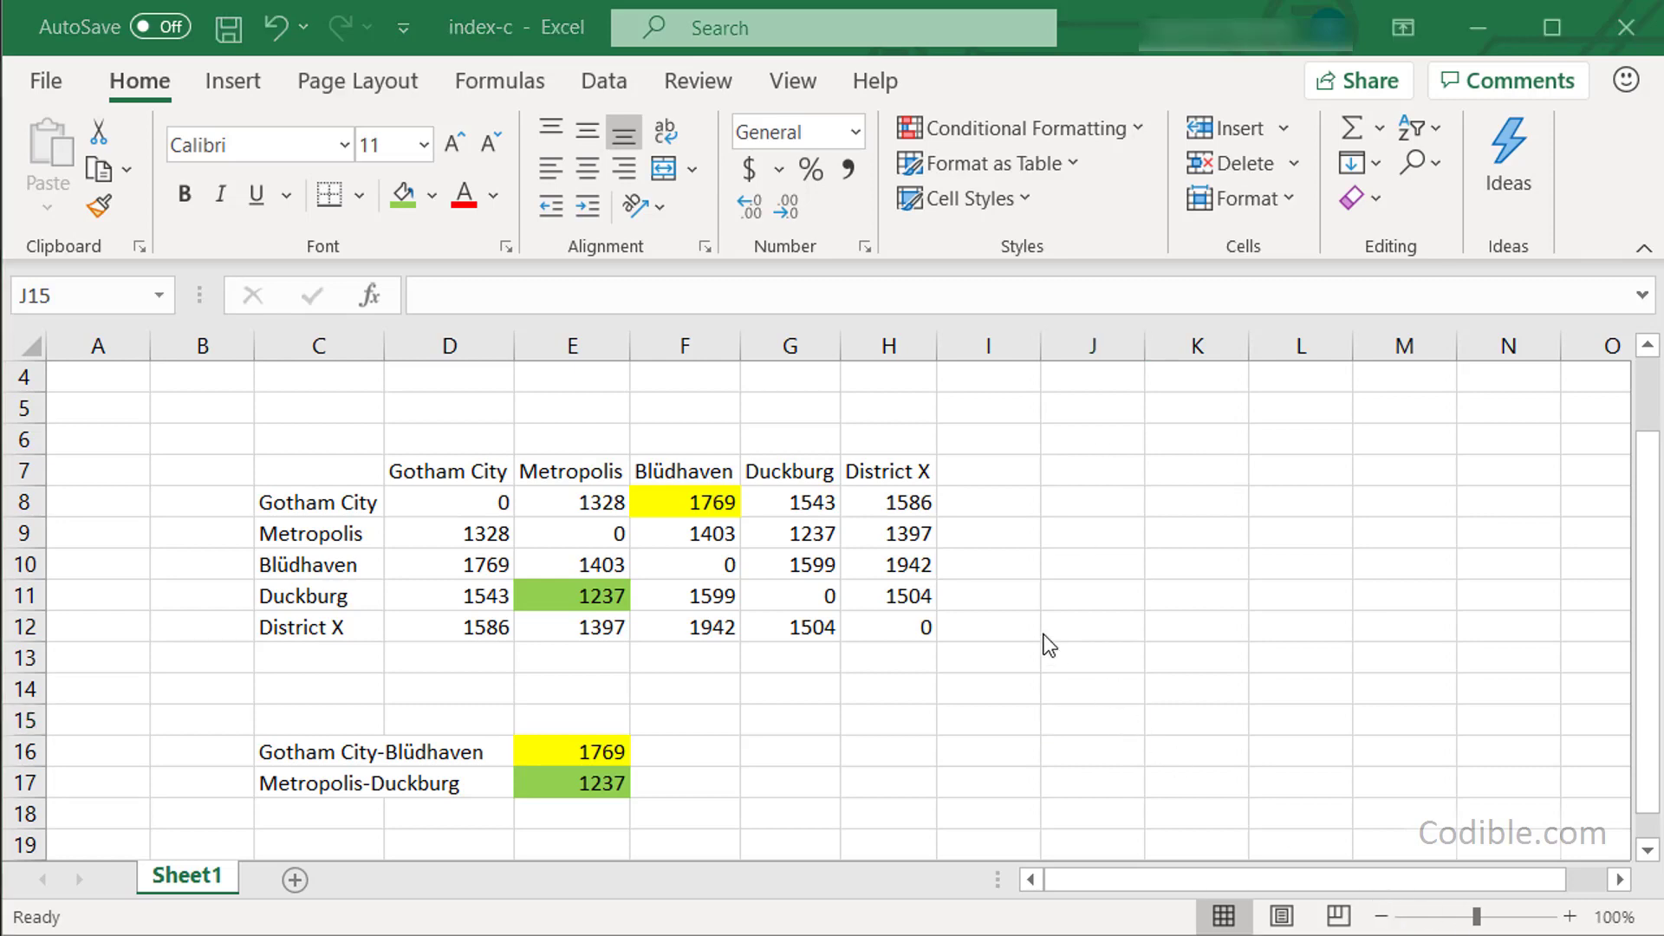
click(1109, 471)
click(1111, 438)
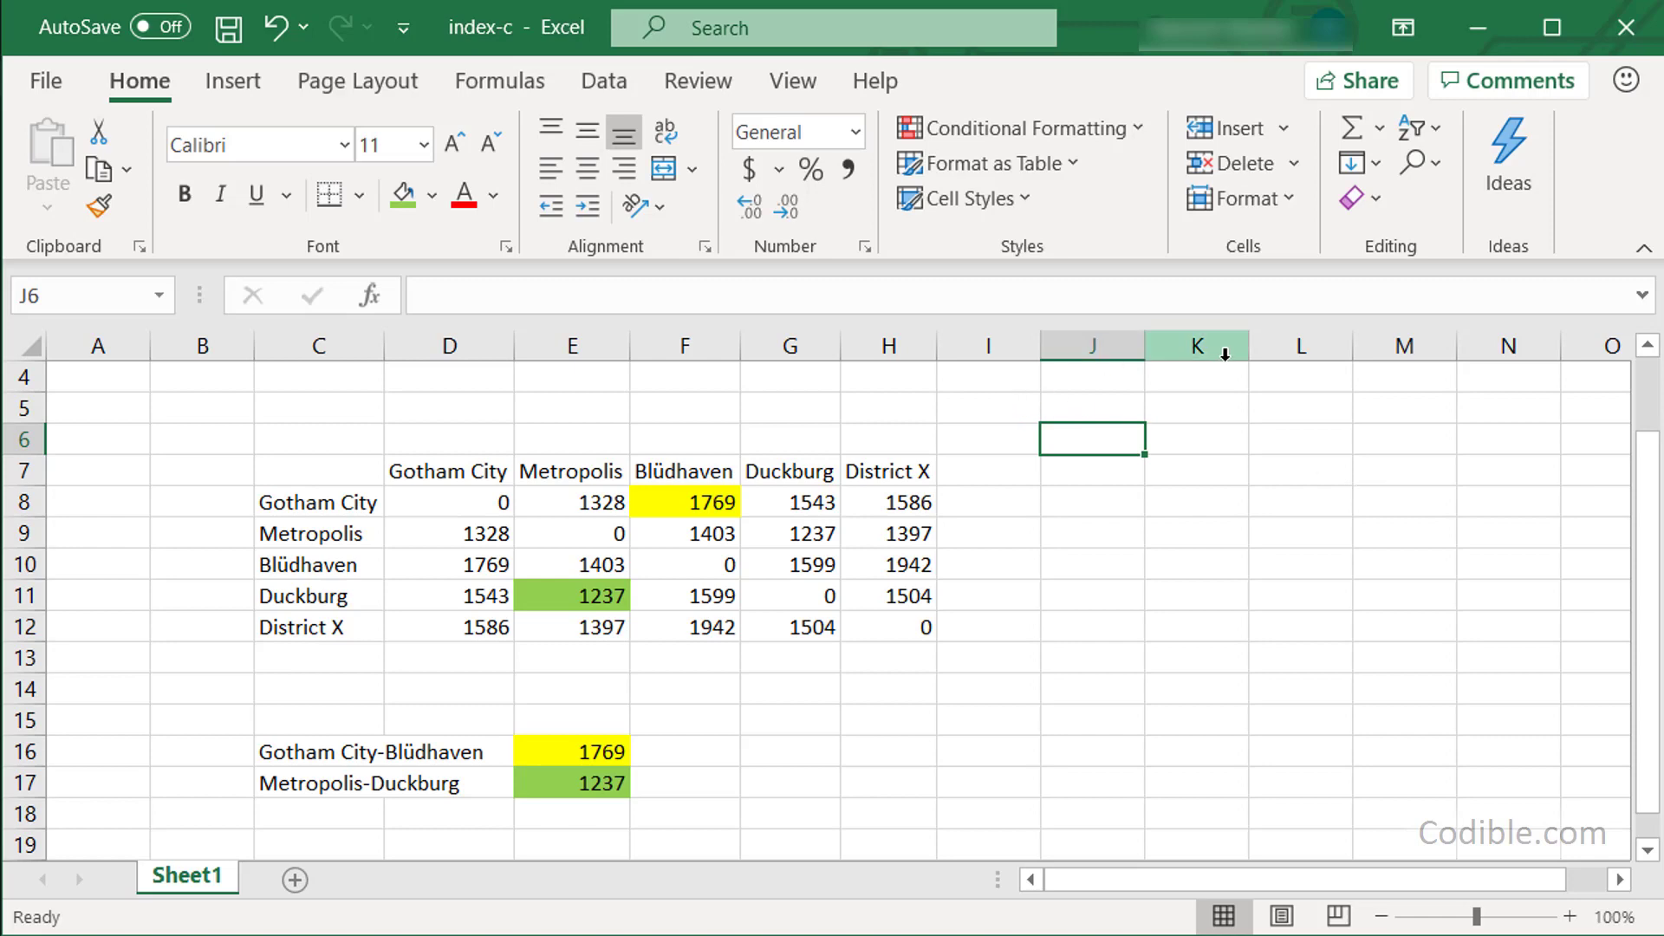
text(1)
key(Return)
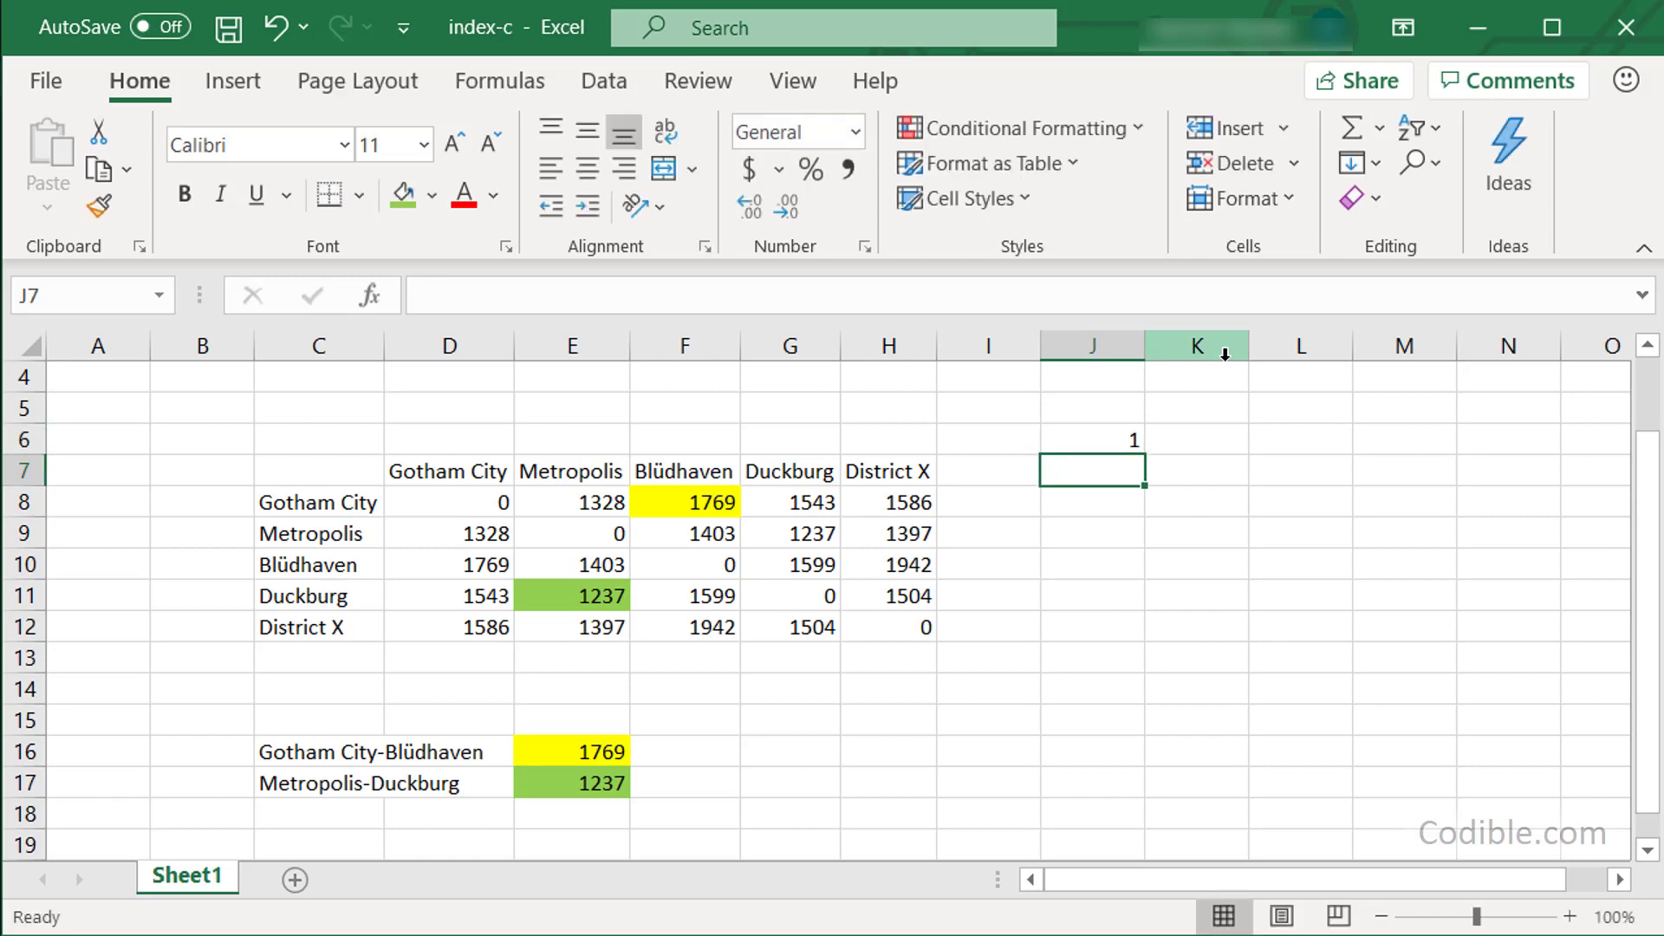
Enter the remaining route city numbers 4, 2, 5, 3, 1 into J7:J11.
text(4)
key(Return)
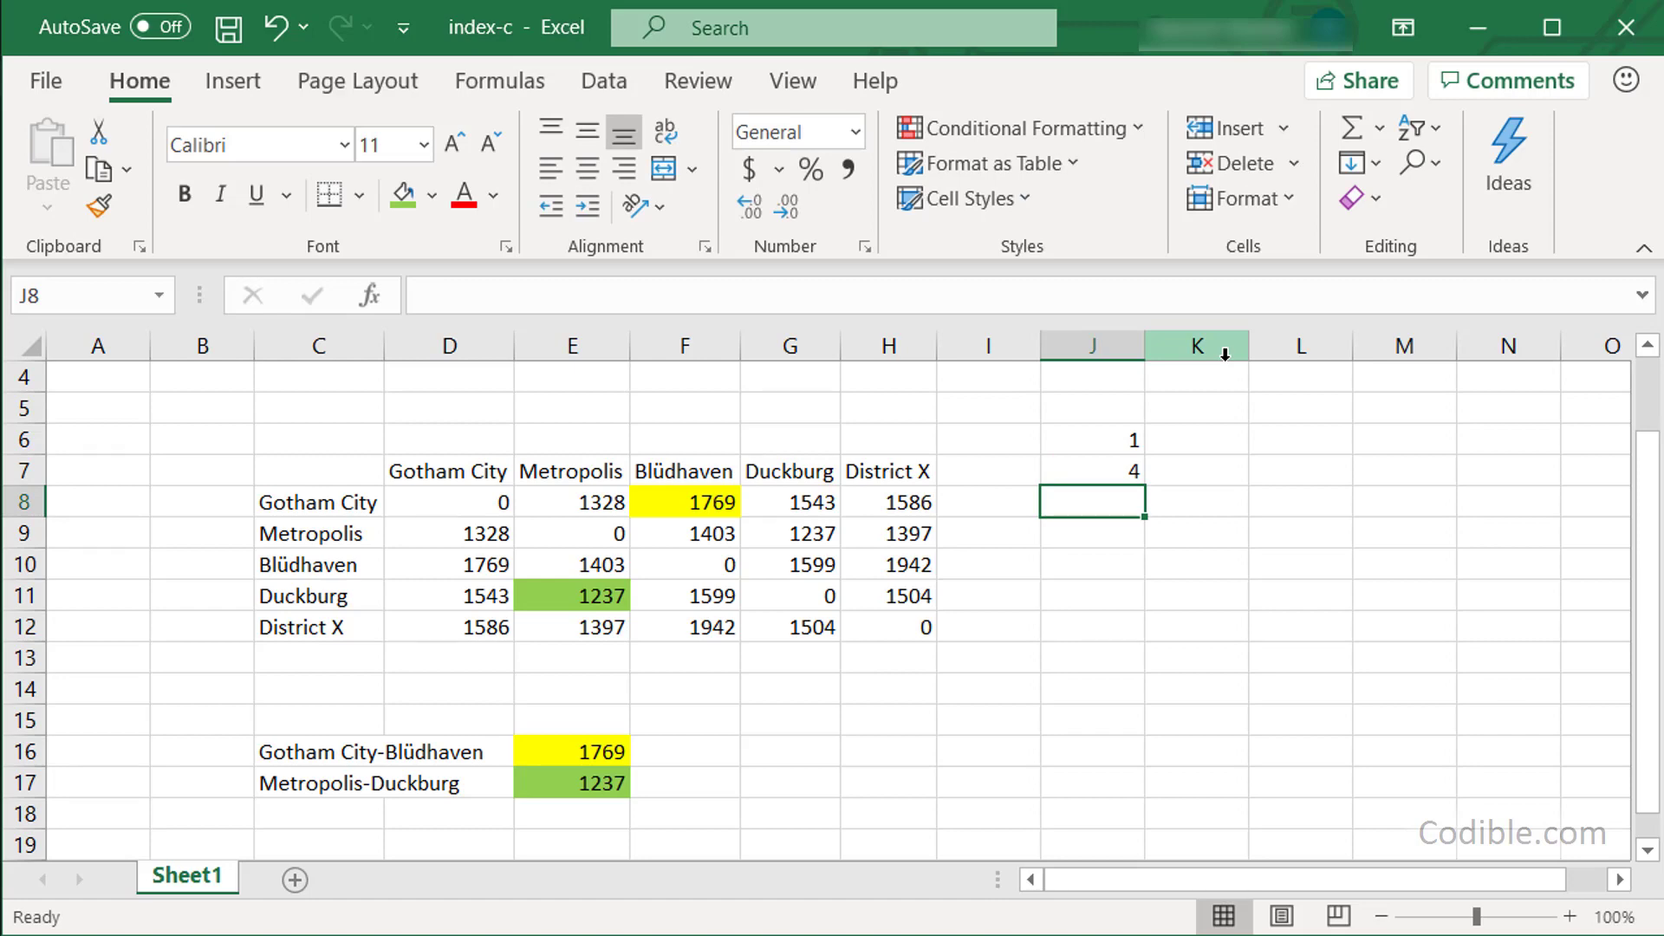
text(2)
key(Return)
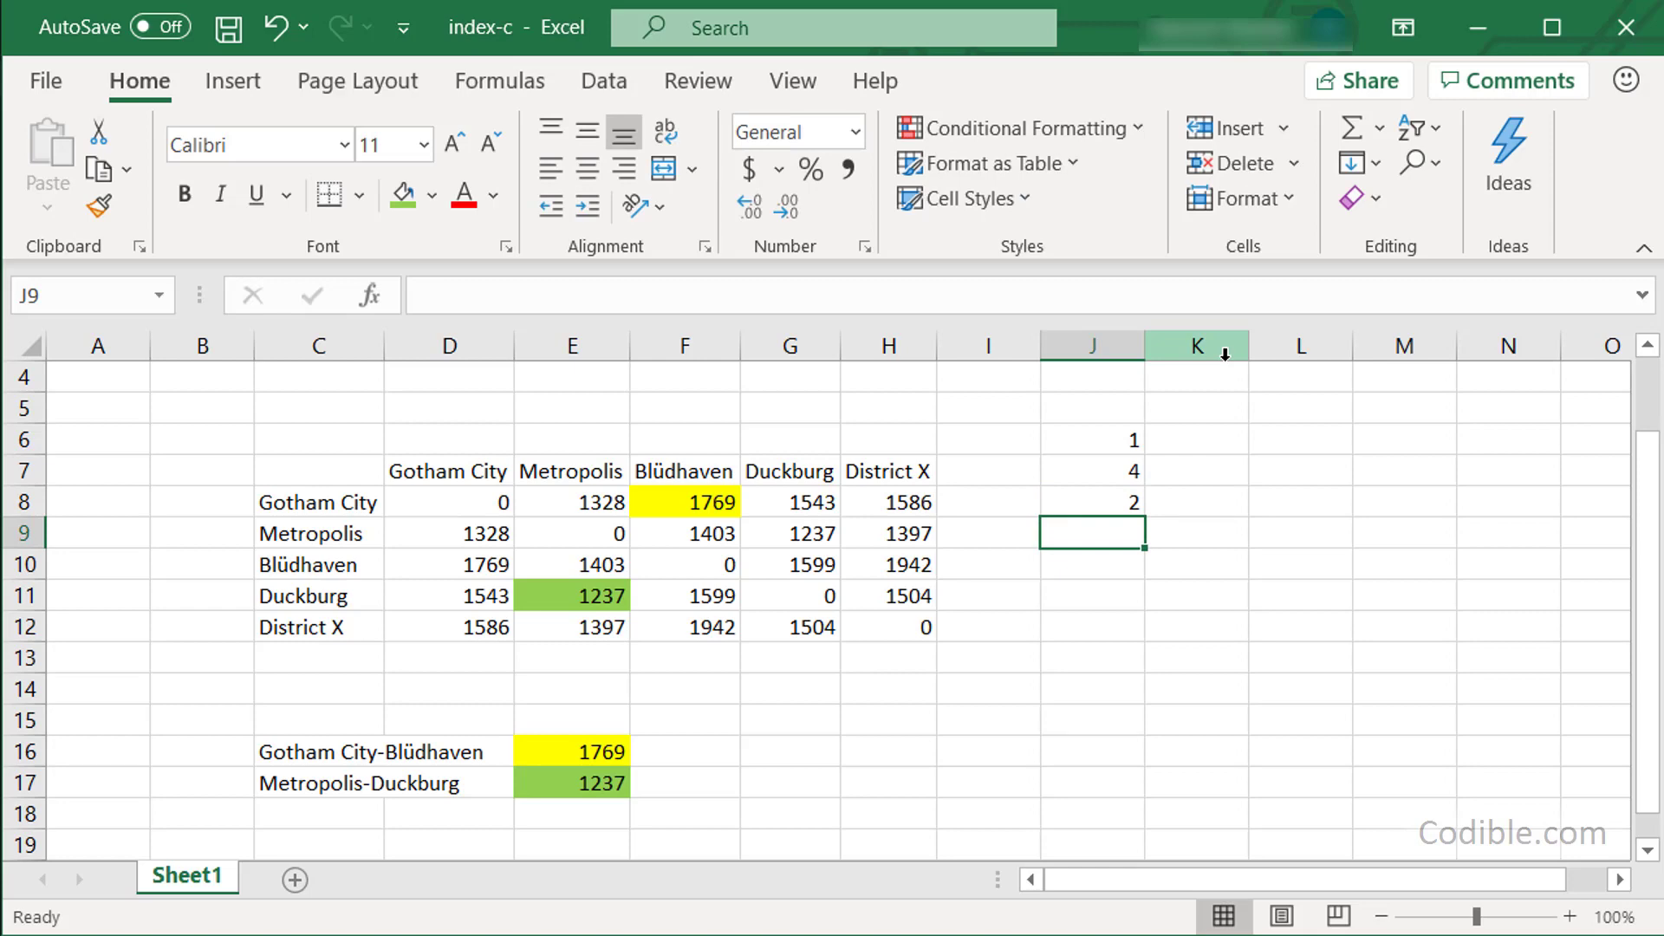
text(5)
key(Return)
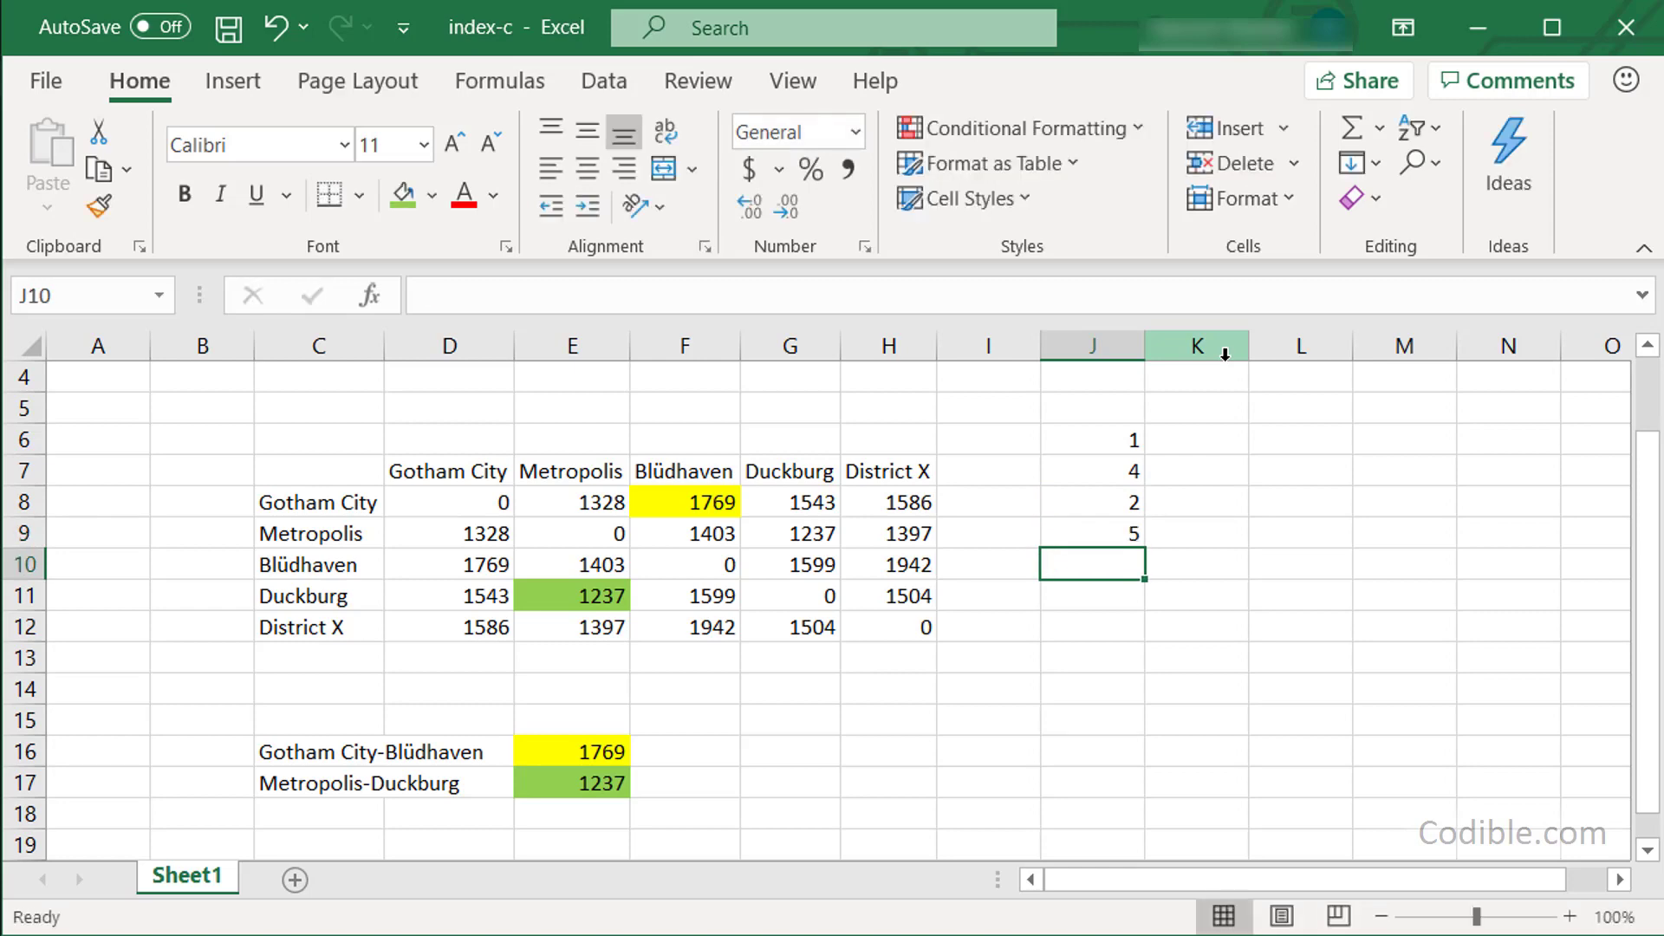
text(3)
key(Return)
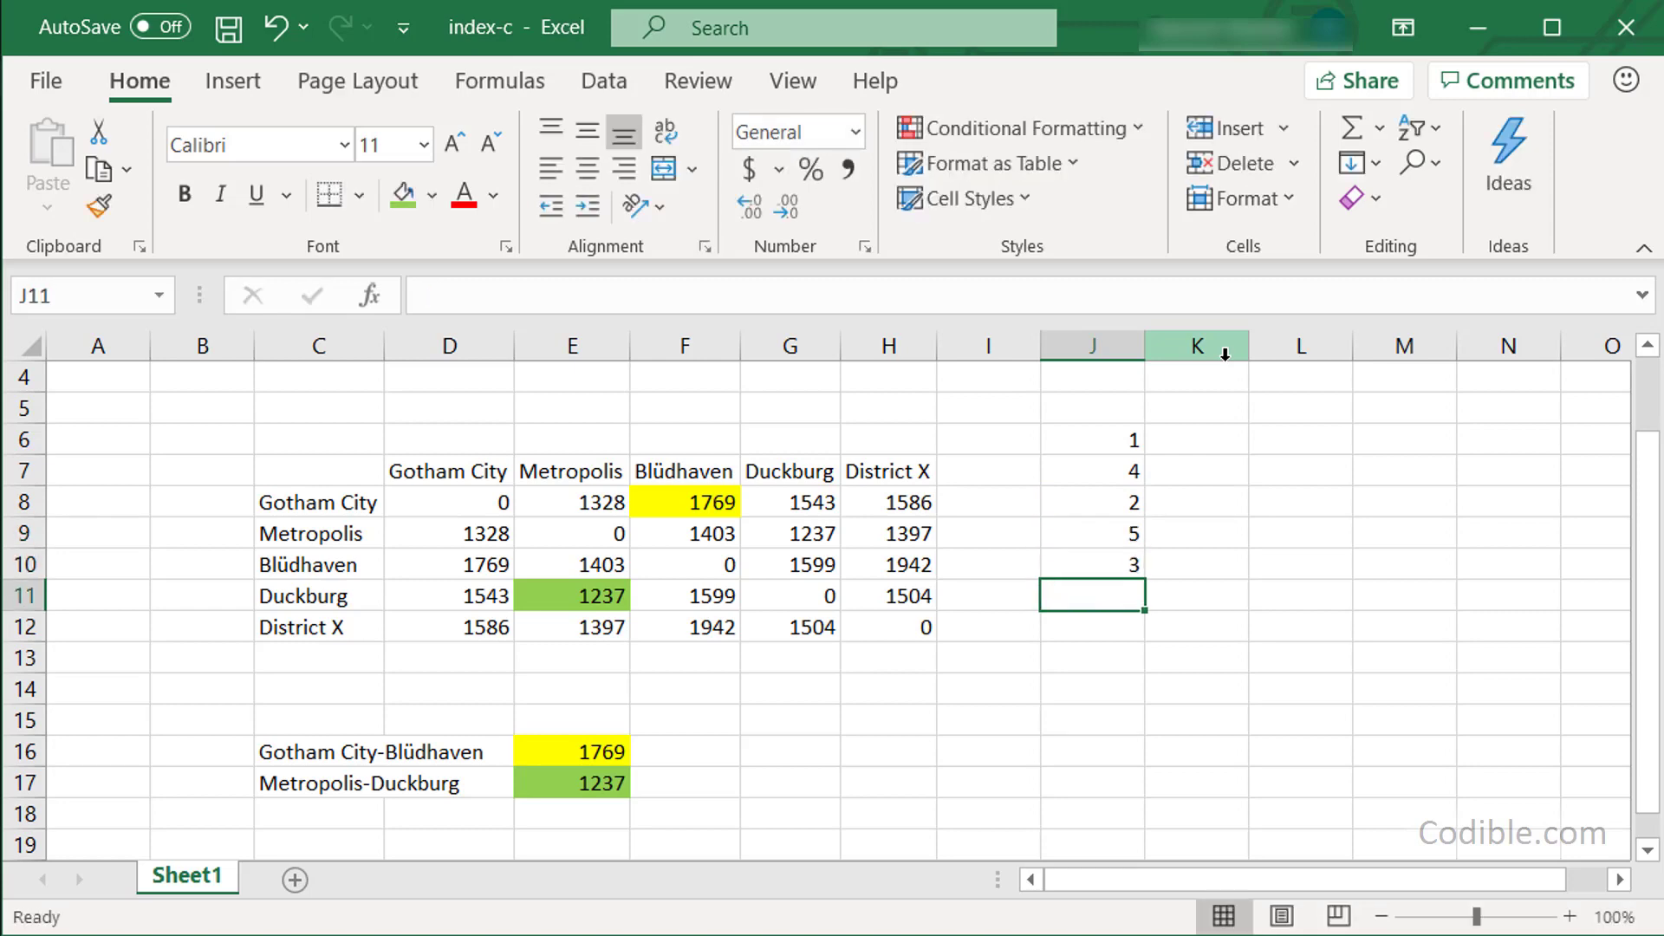
text(1)
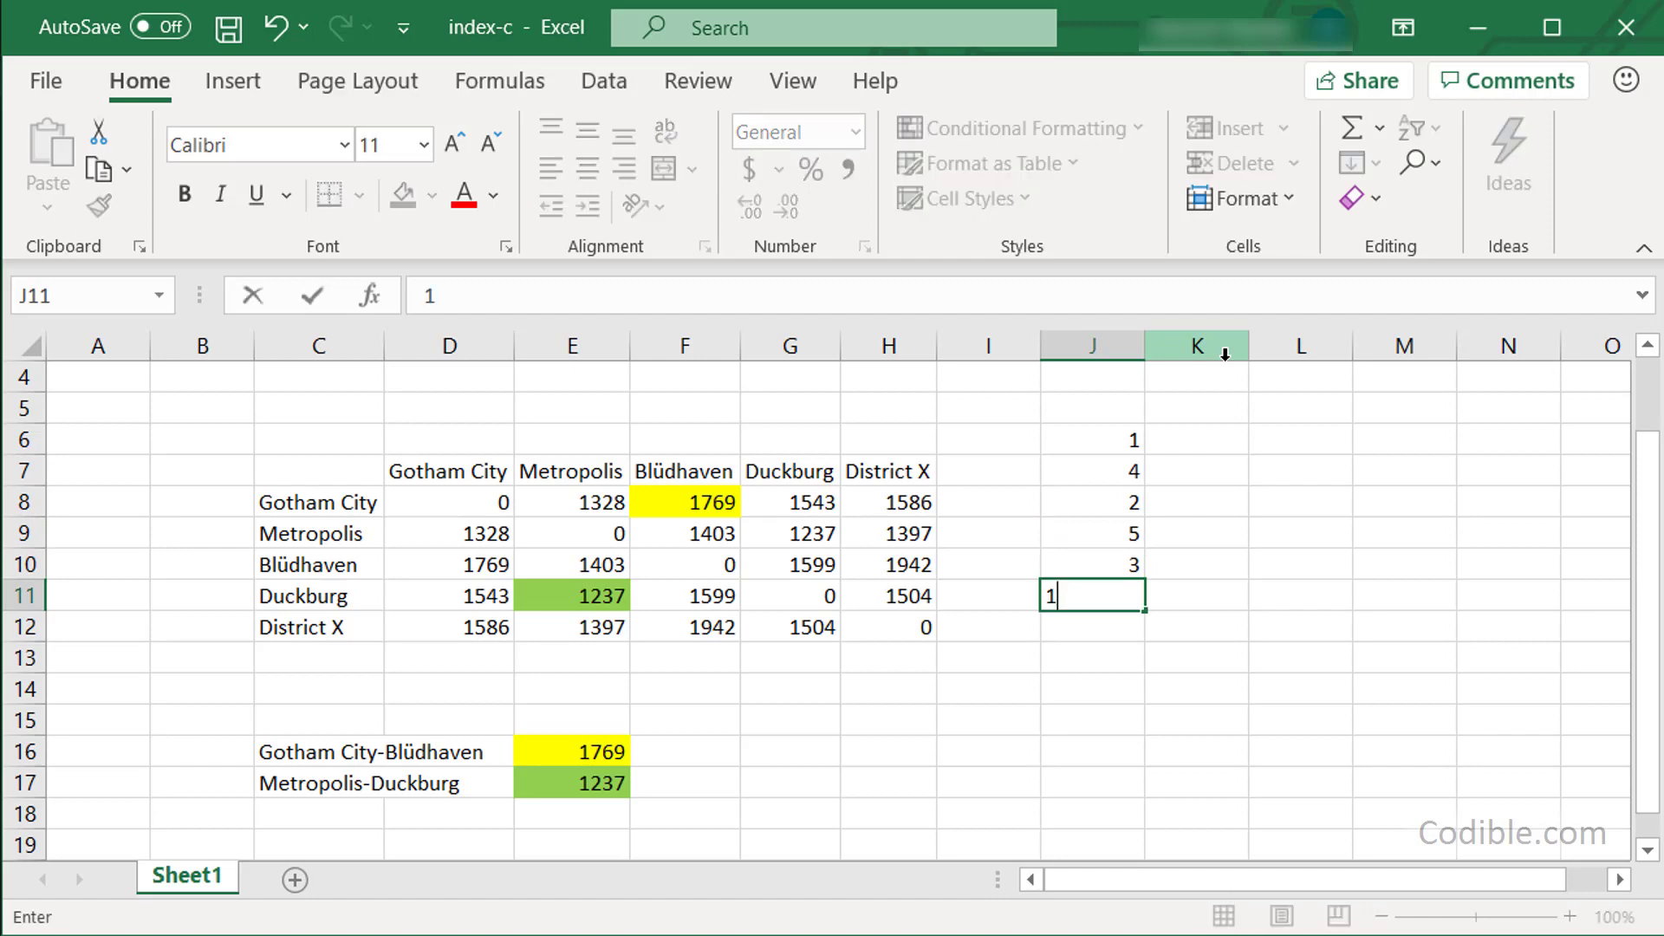
key(Return)
Add headings City in J5 and Distance in K5, then begin =INDEX(distance, in K6.
key(Up)
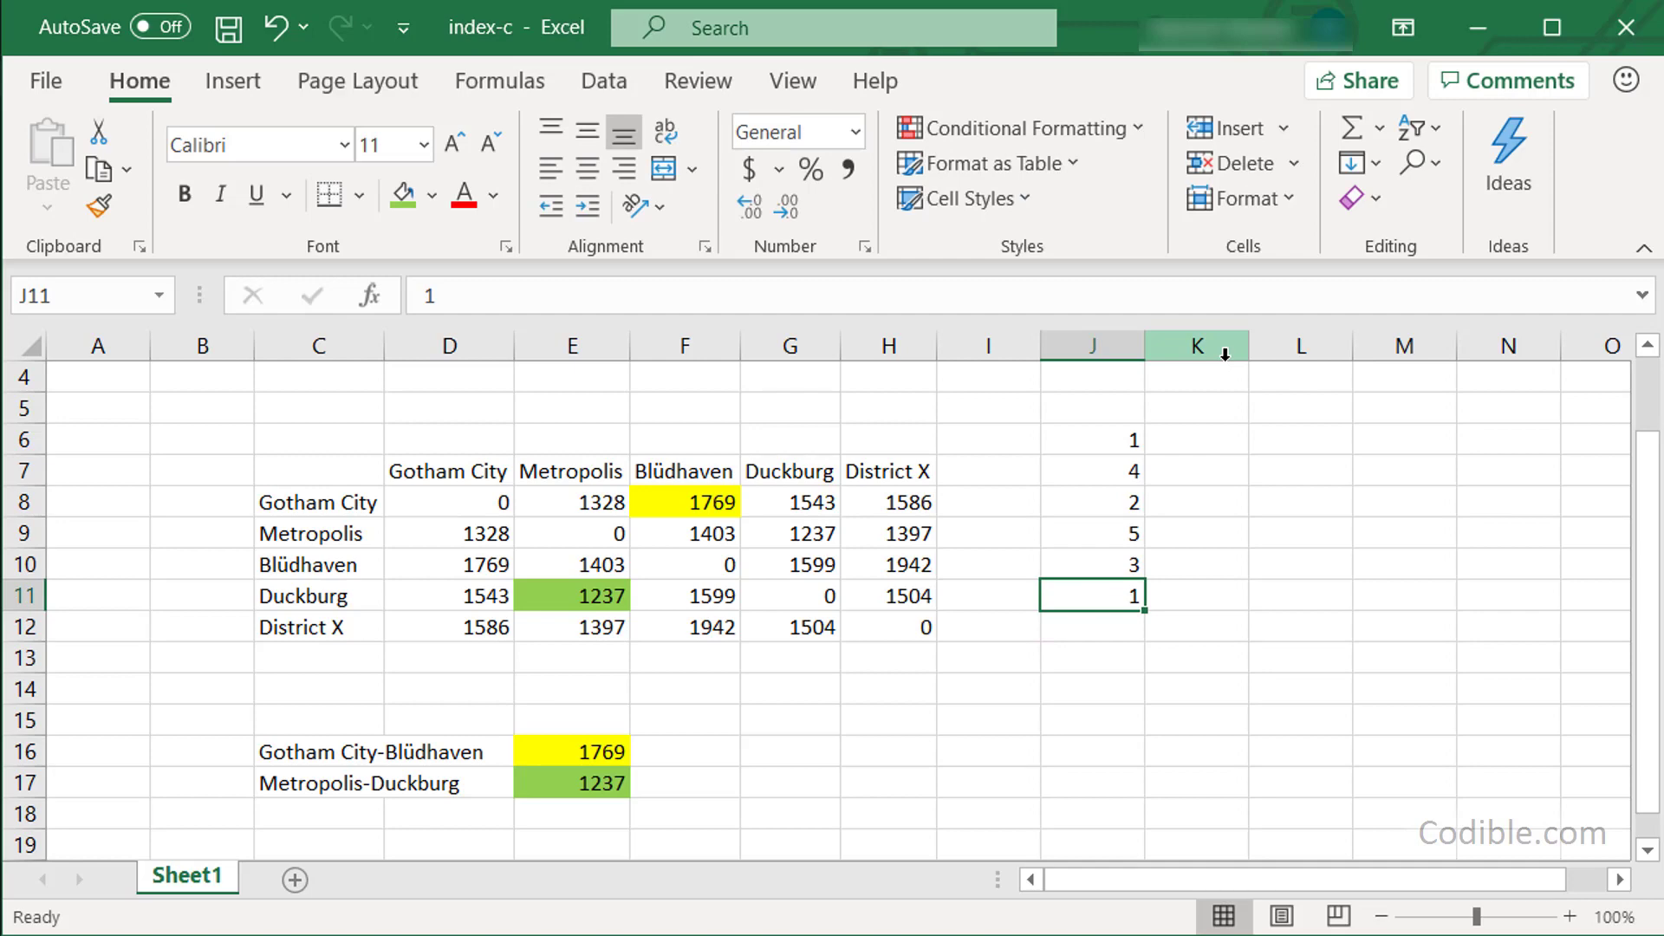
key(Right)
key(Up)
key(Up)
key(Up)
key(Up)
key(Up)
key(Up)
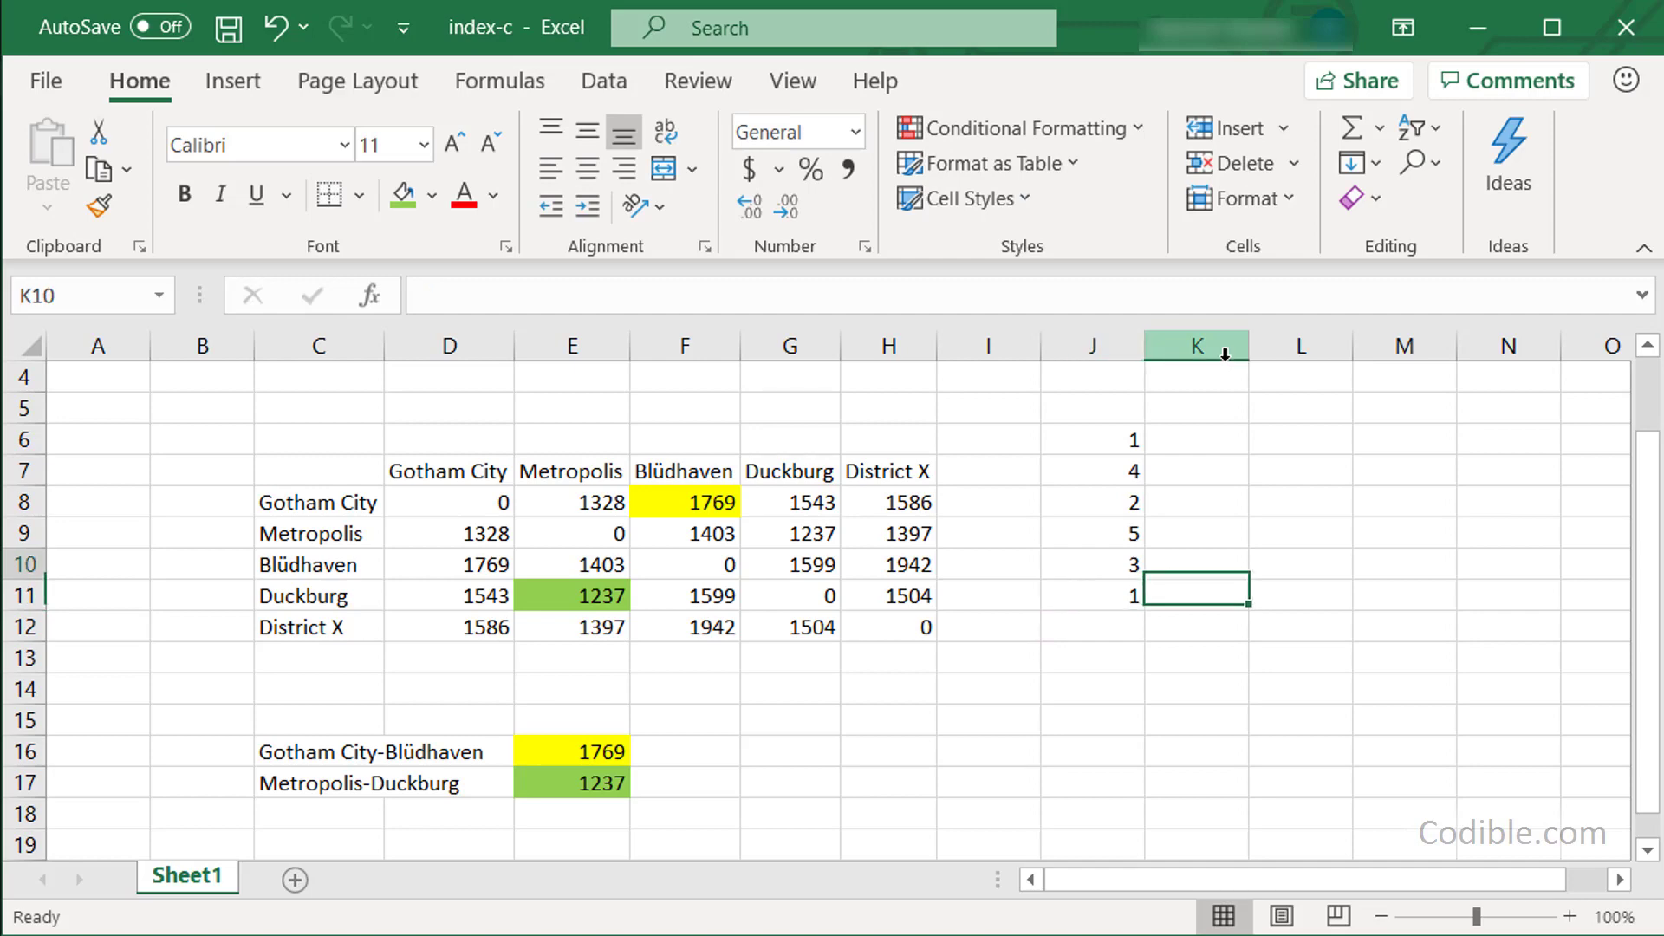
key(Left)
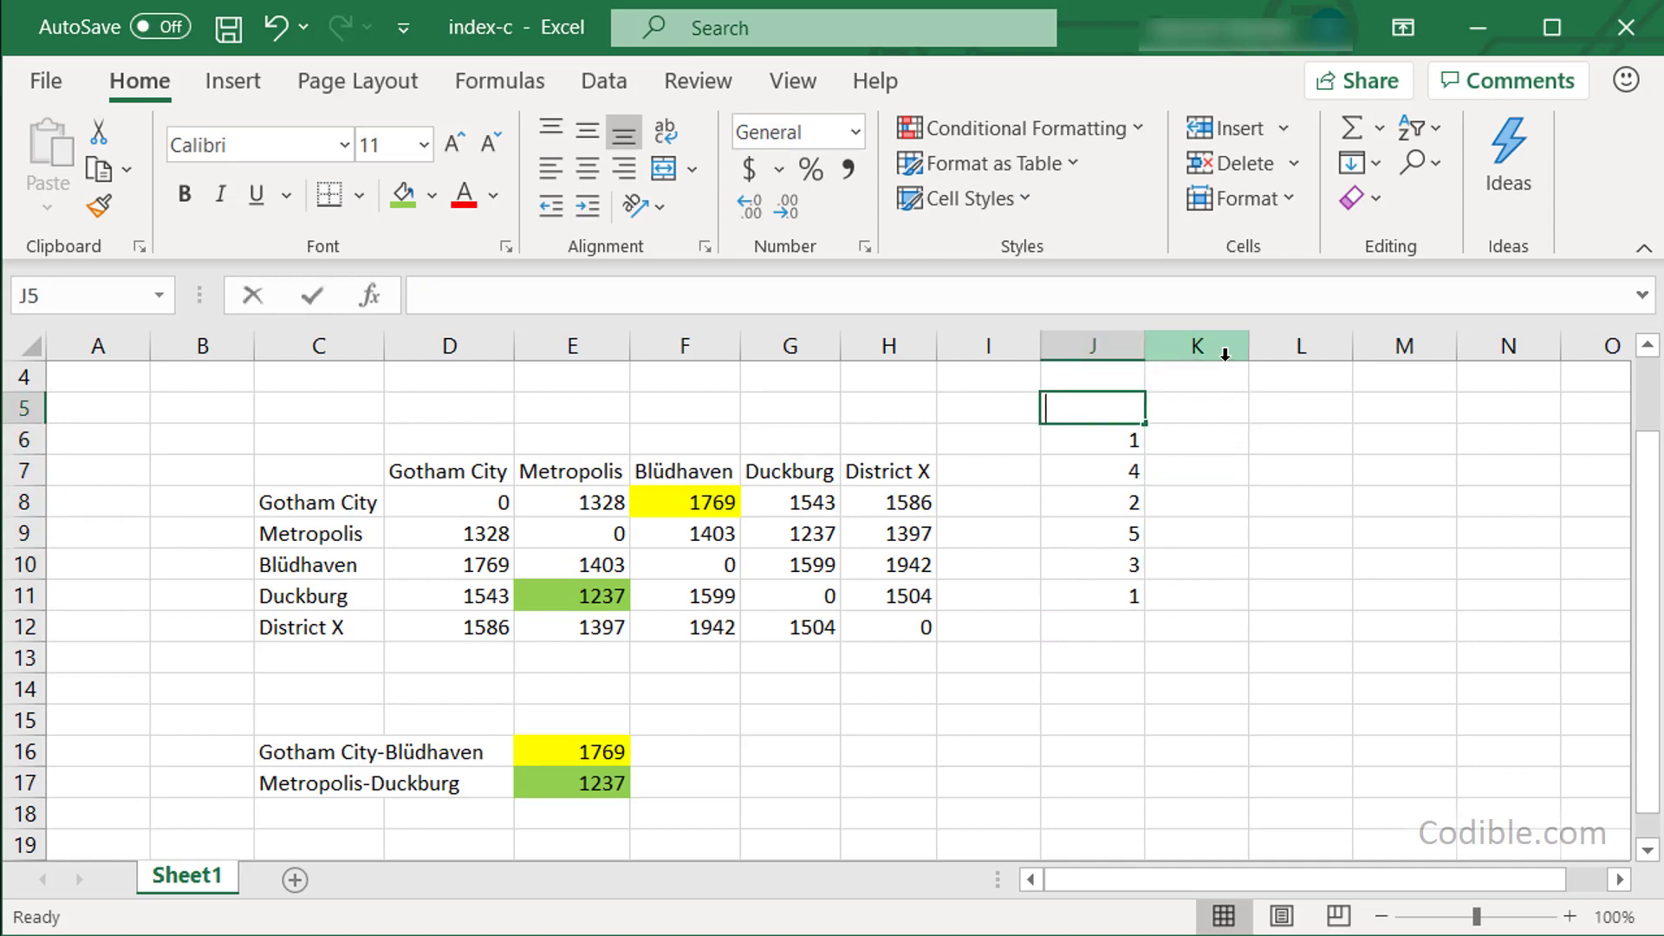
text(City)
key(Return)
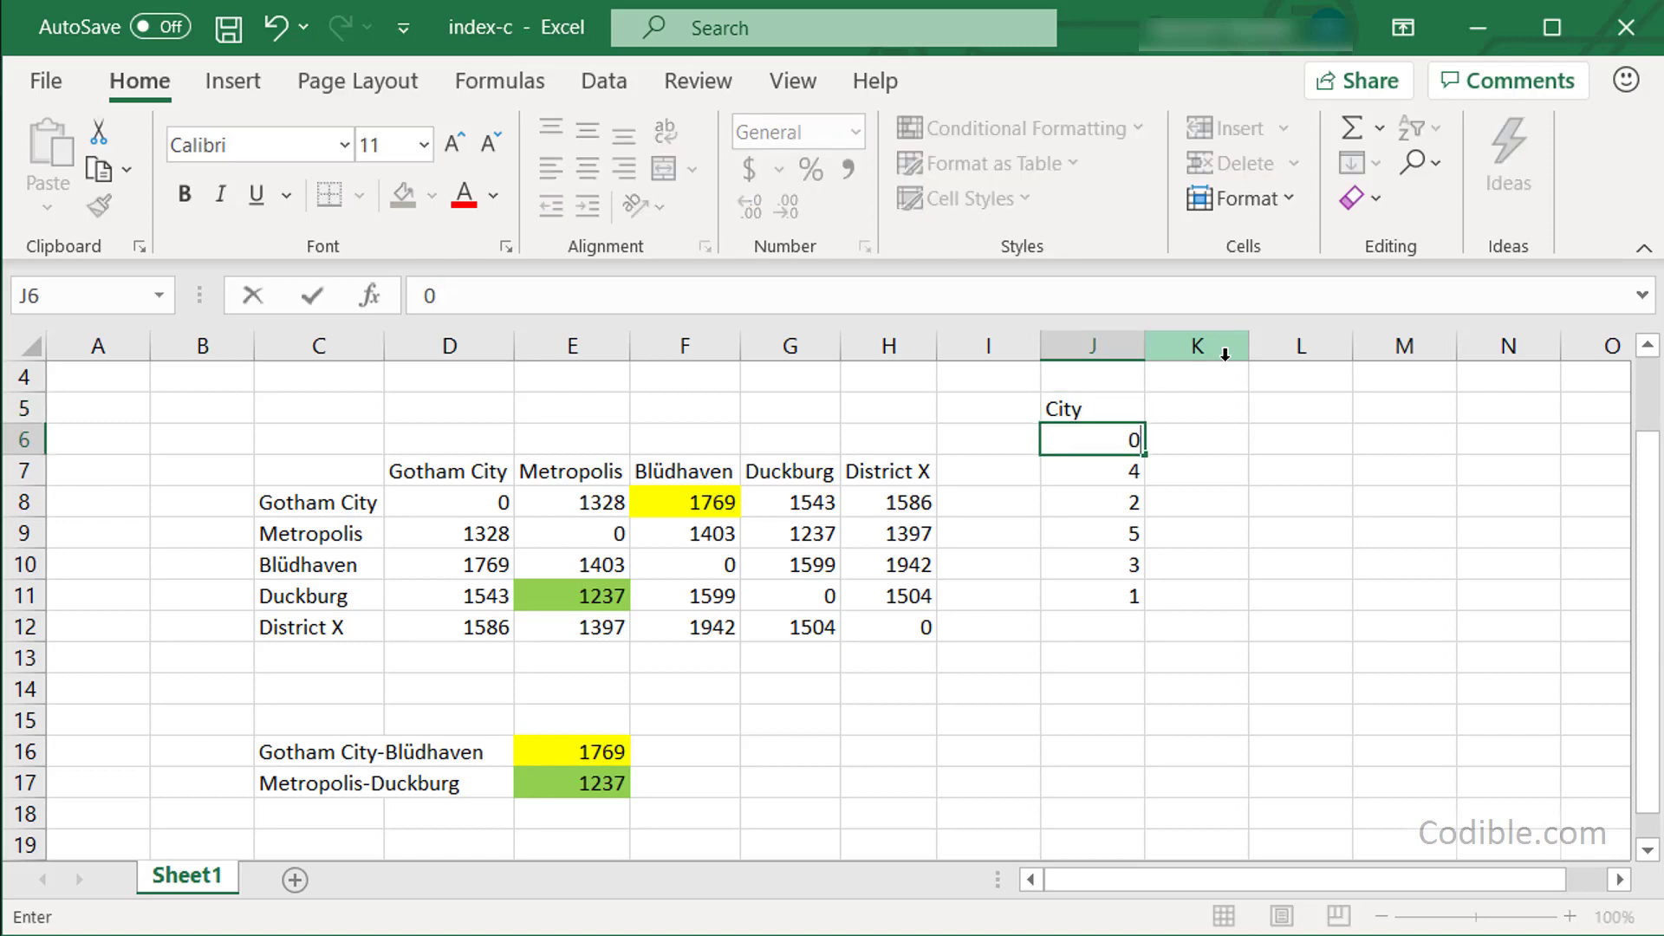
key(Right)
key(Up)
text(Distance)
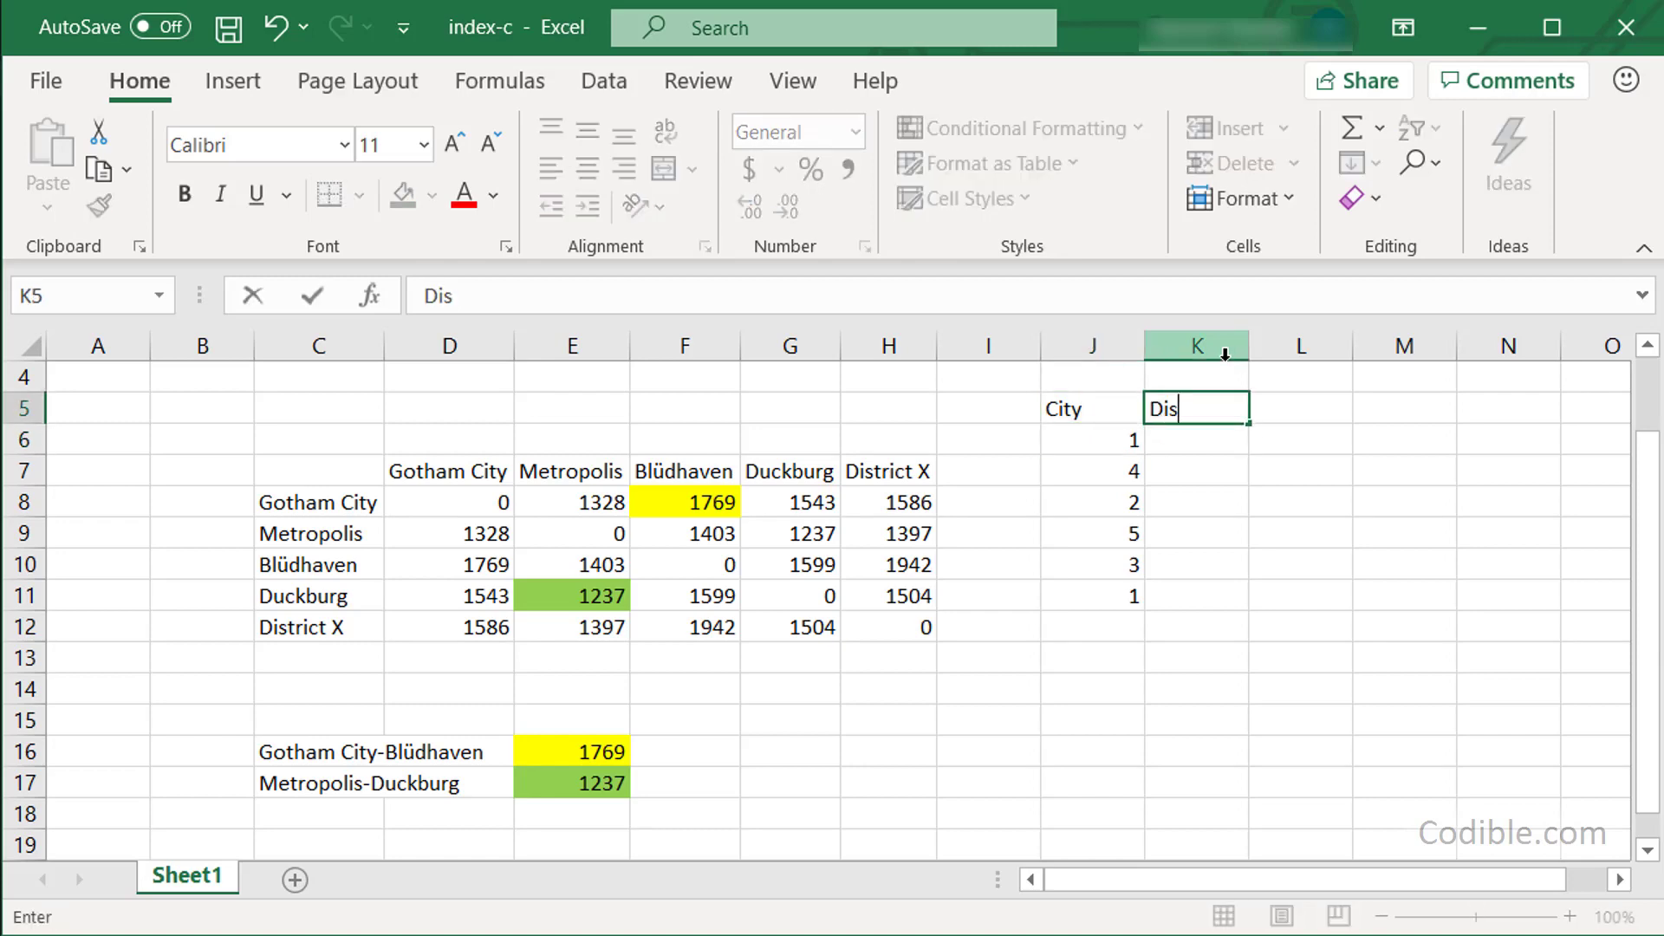
key(Return)
text(=index()
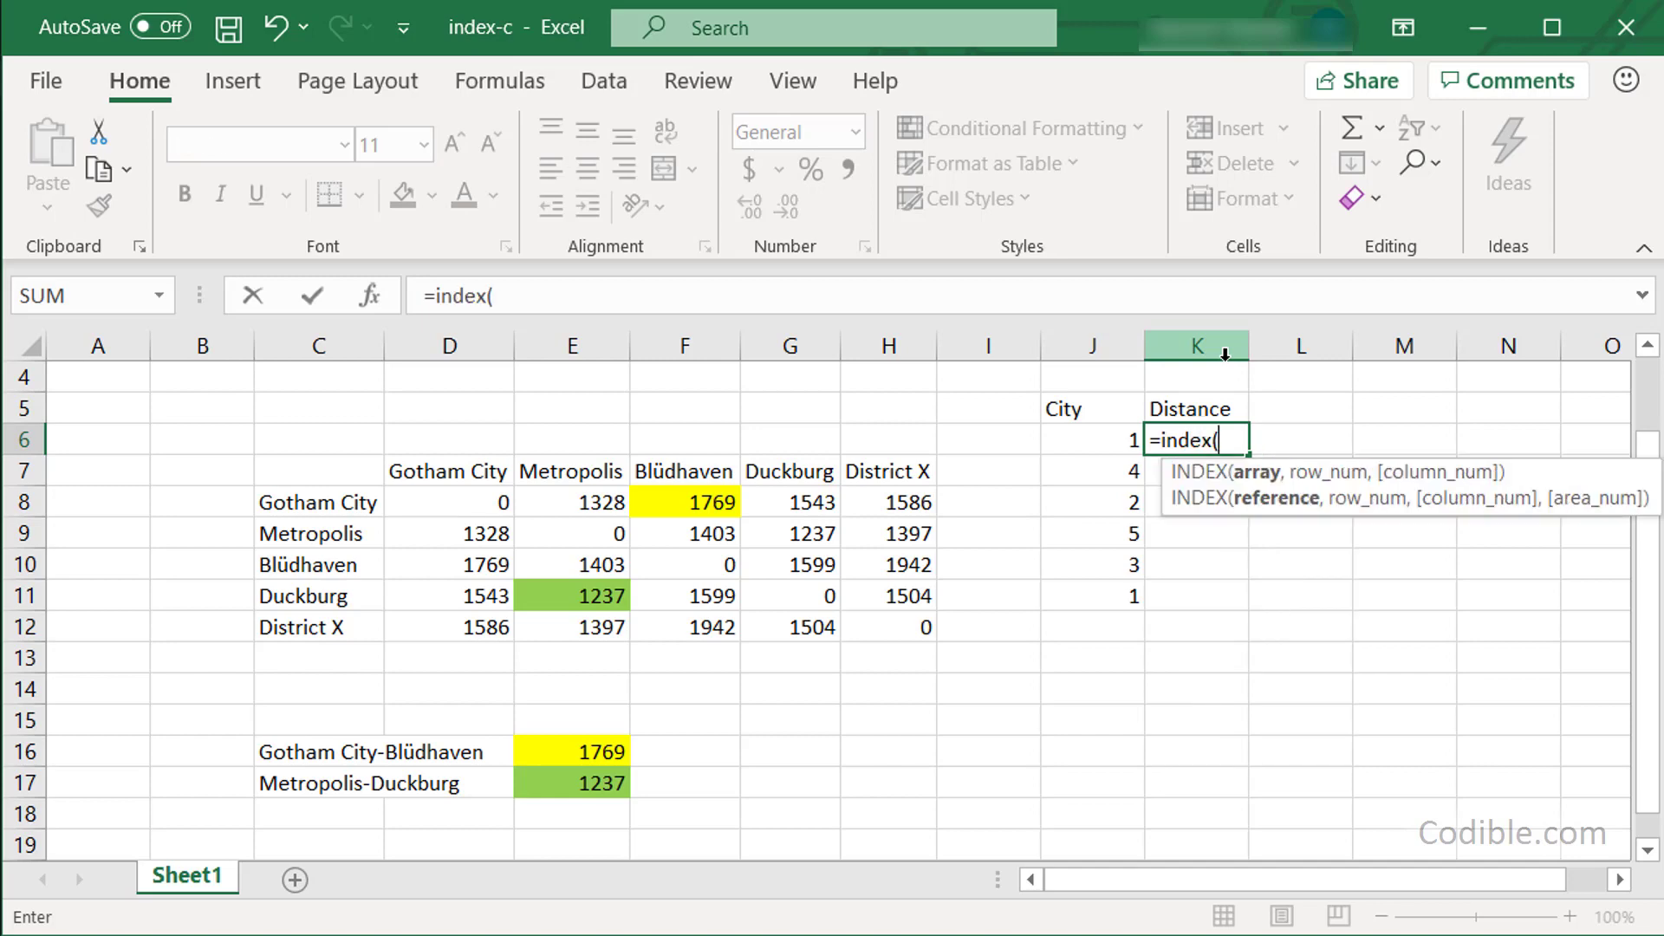
text(distance)
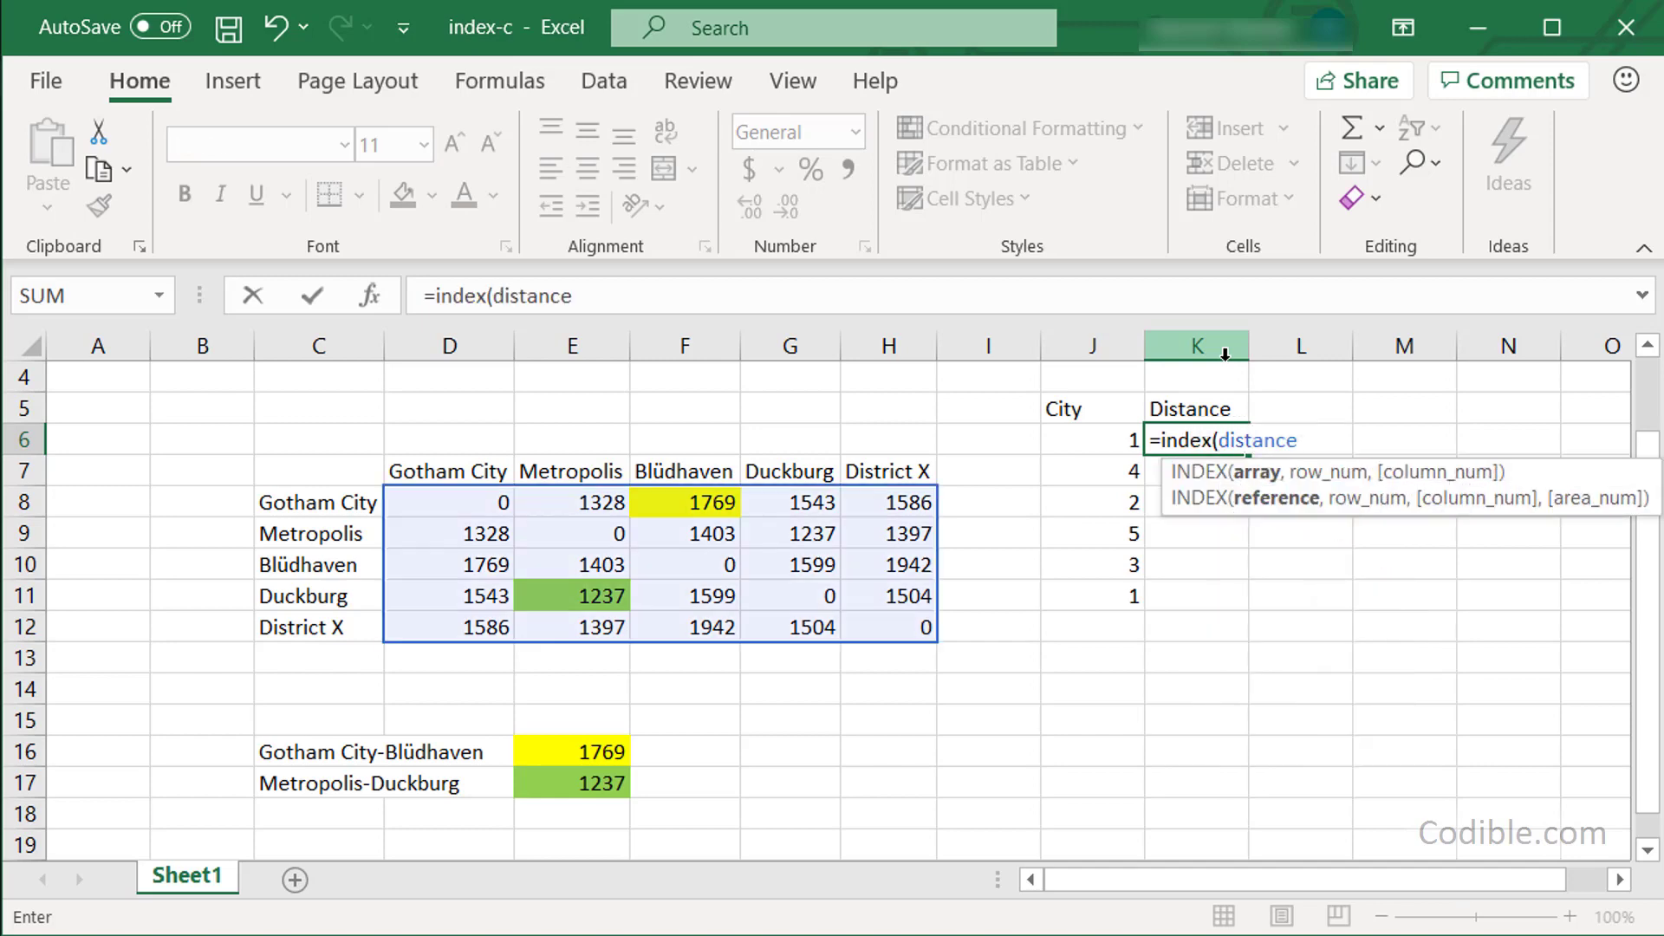
text(,)
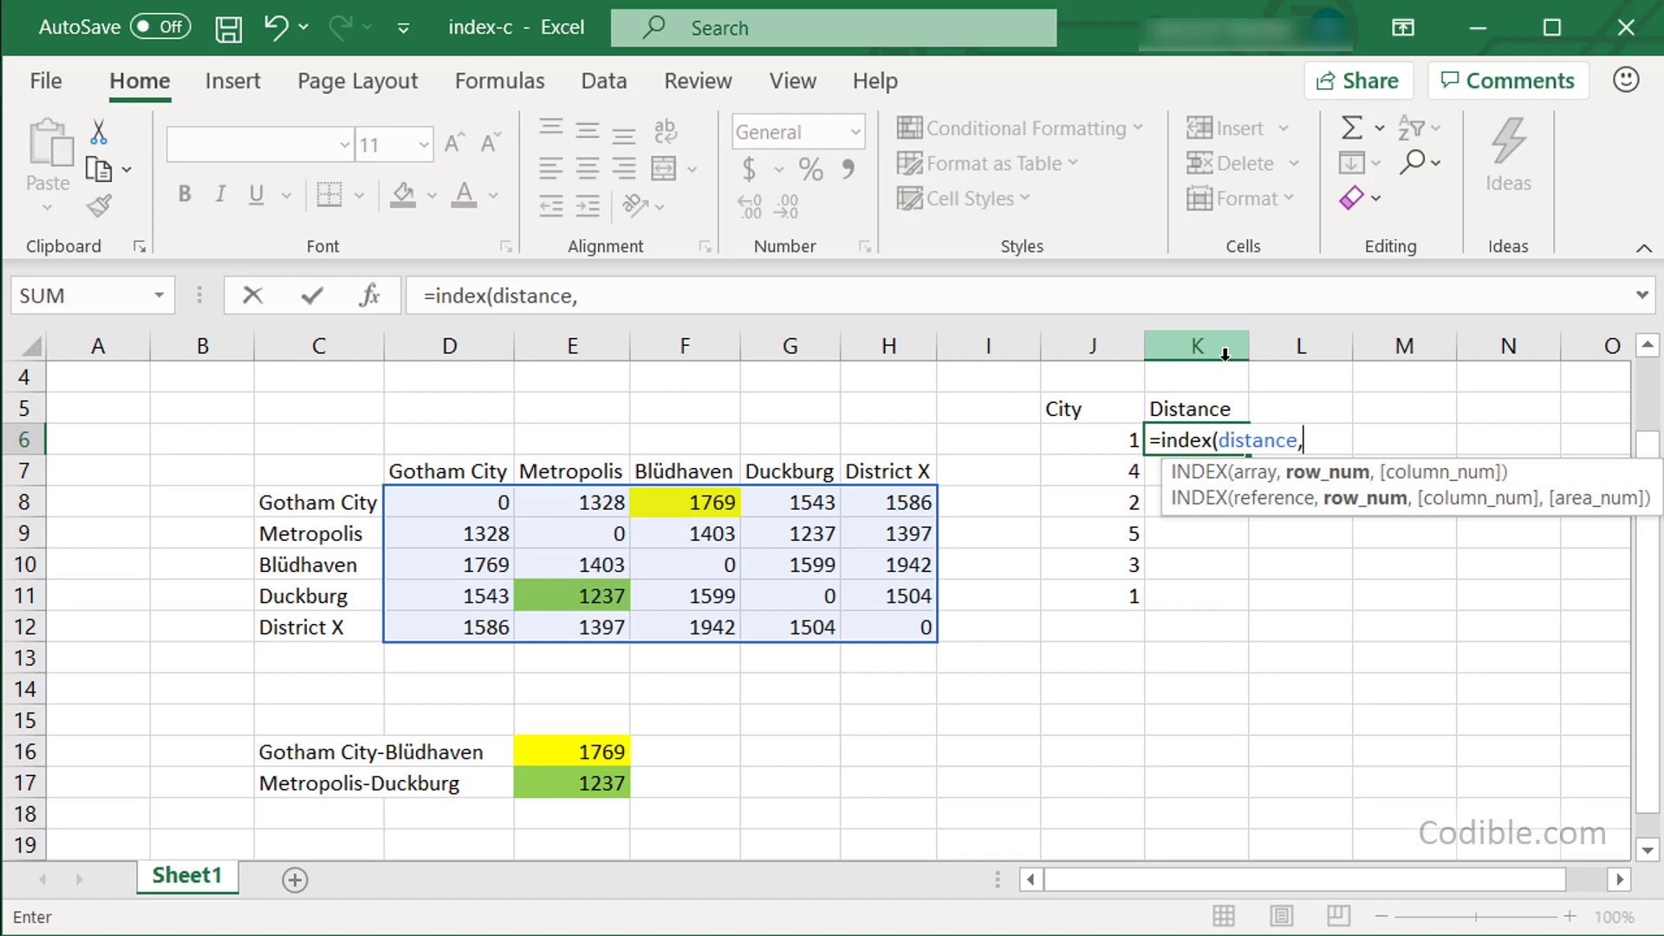
Complete K6 as =INDEX(distance,J6,J7), returning 1543 for the first leg.
click(1094, 436)
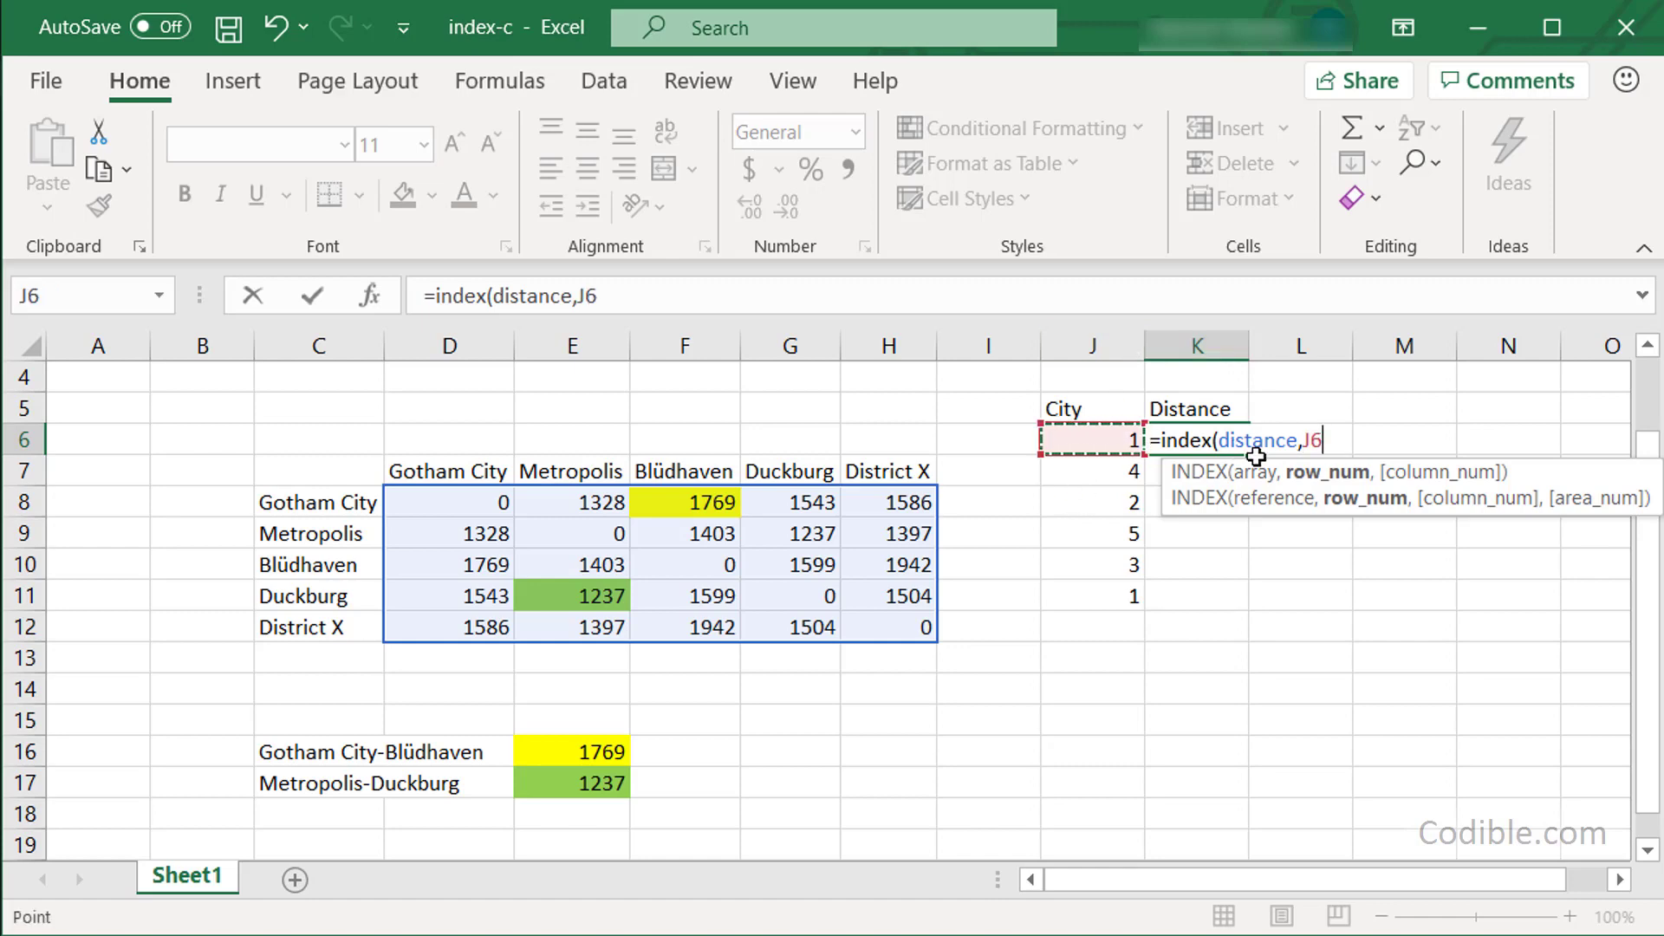
text(,)
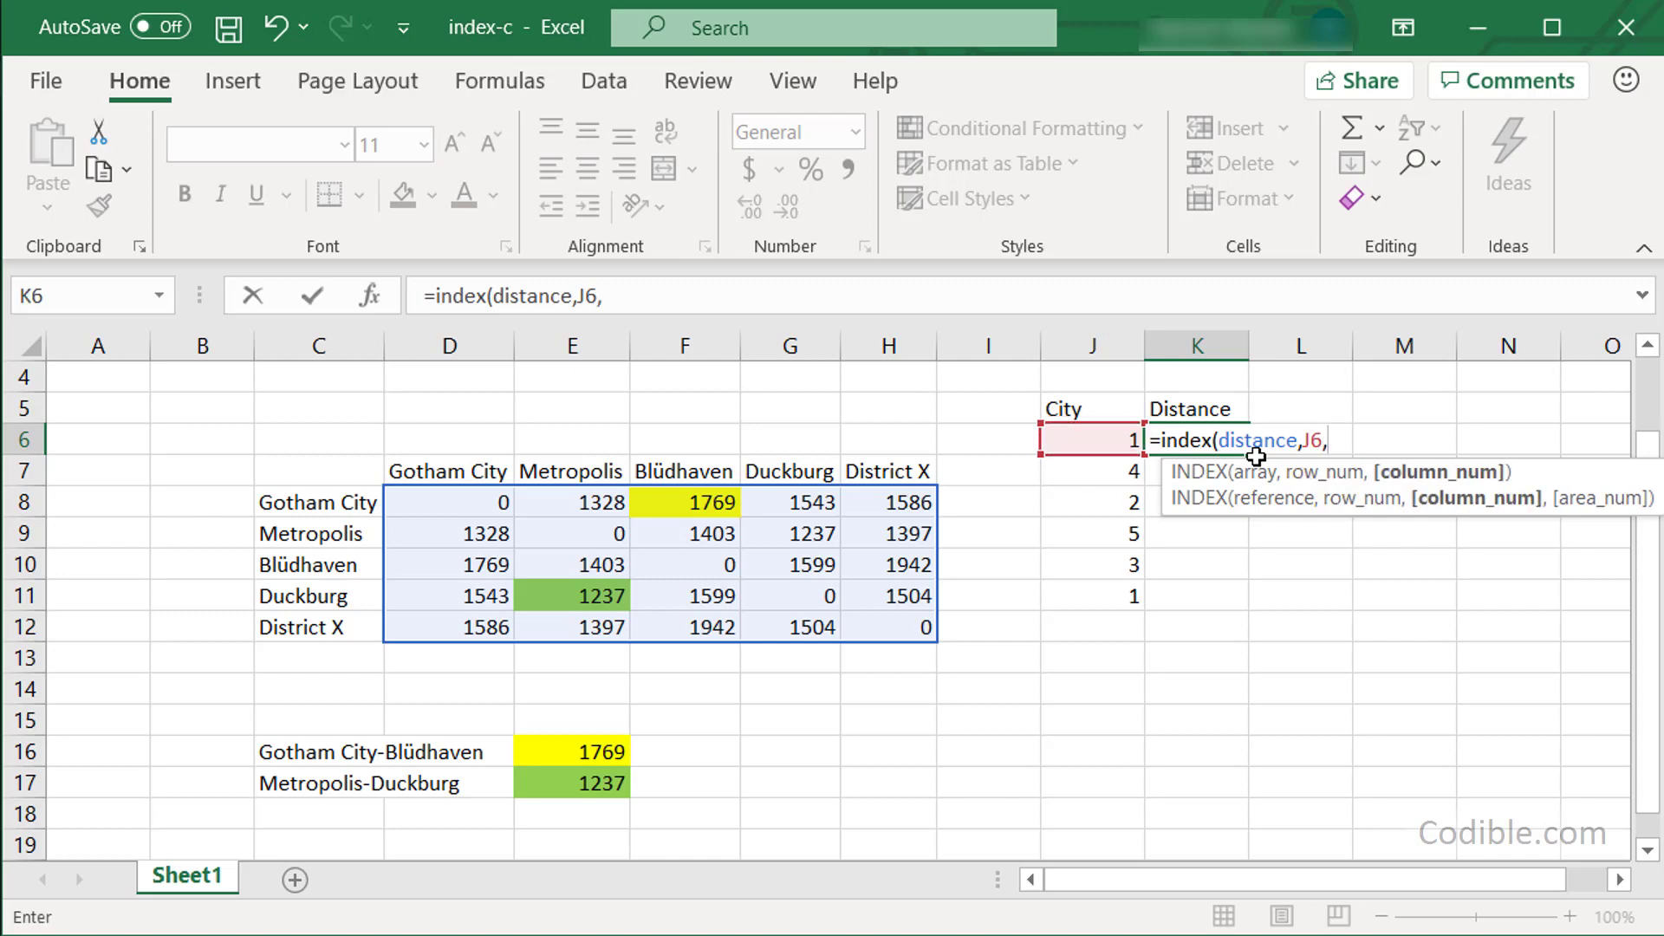
click(1090, 472)
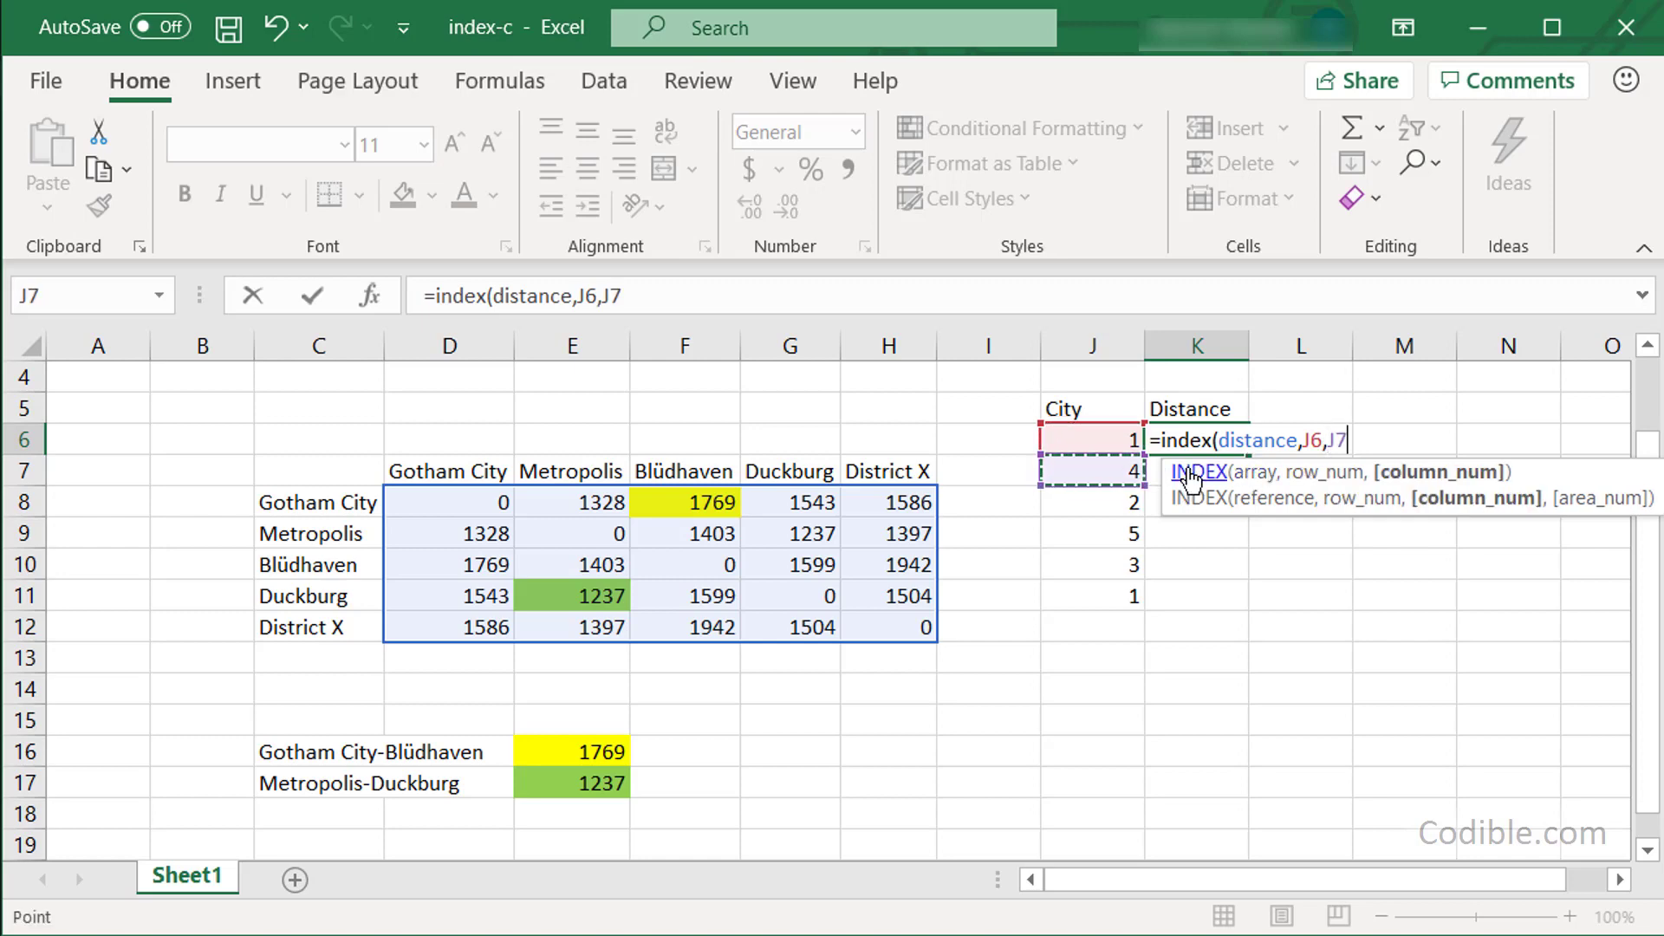
text())
key(Return)
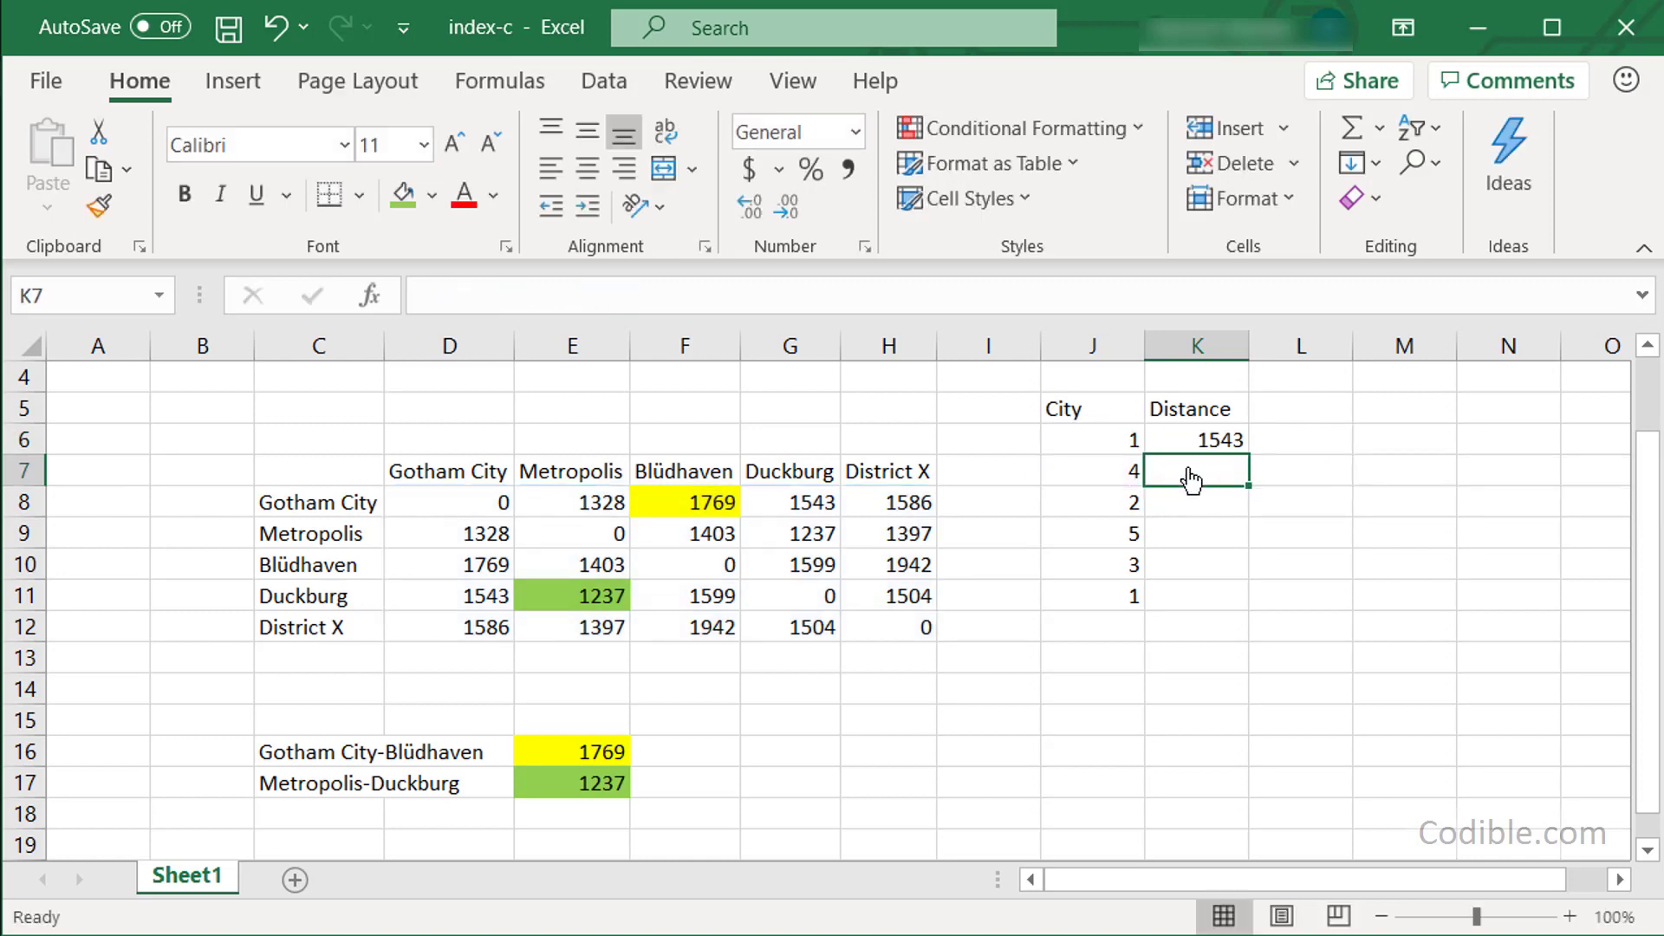
Trace K6's lookup: city numbers 1 and 4 give Gotham City–Duckburg's distance 1543.
click(1199, 440)
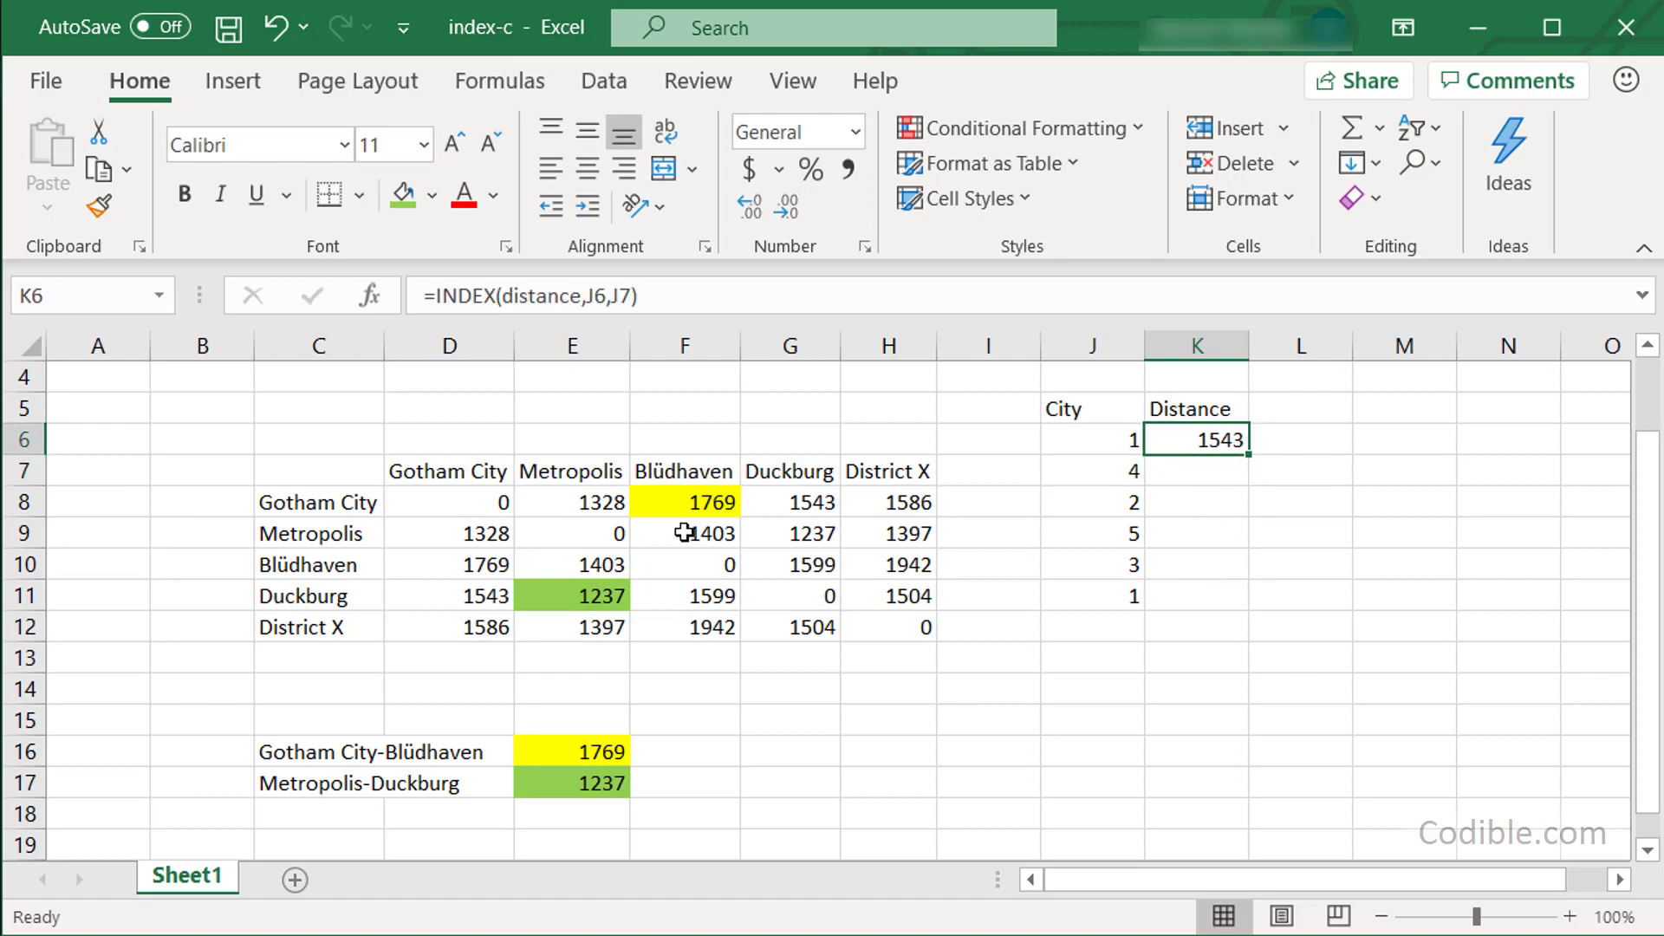
click(1102, 442)
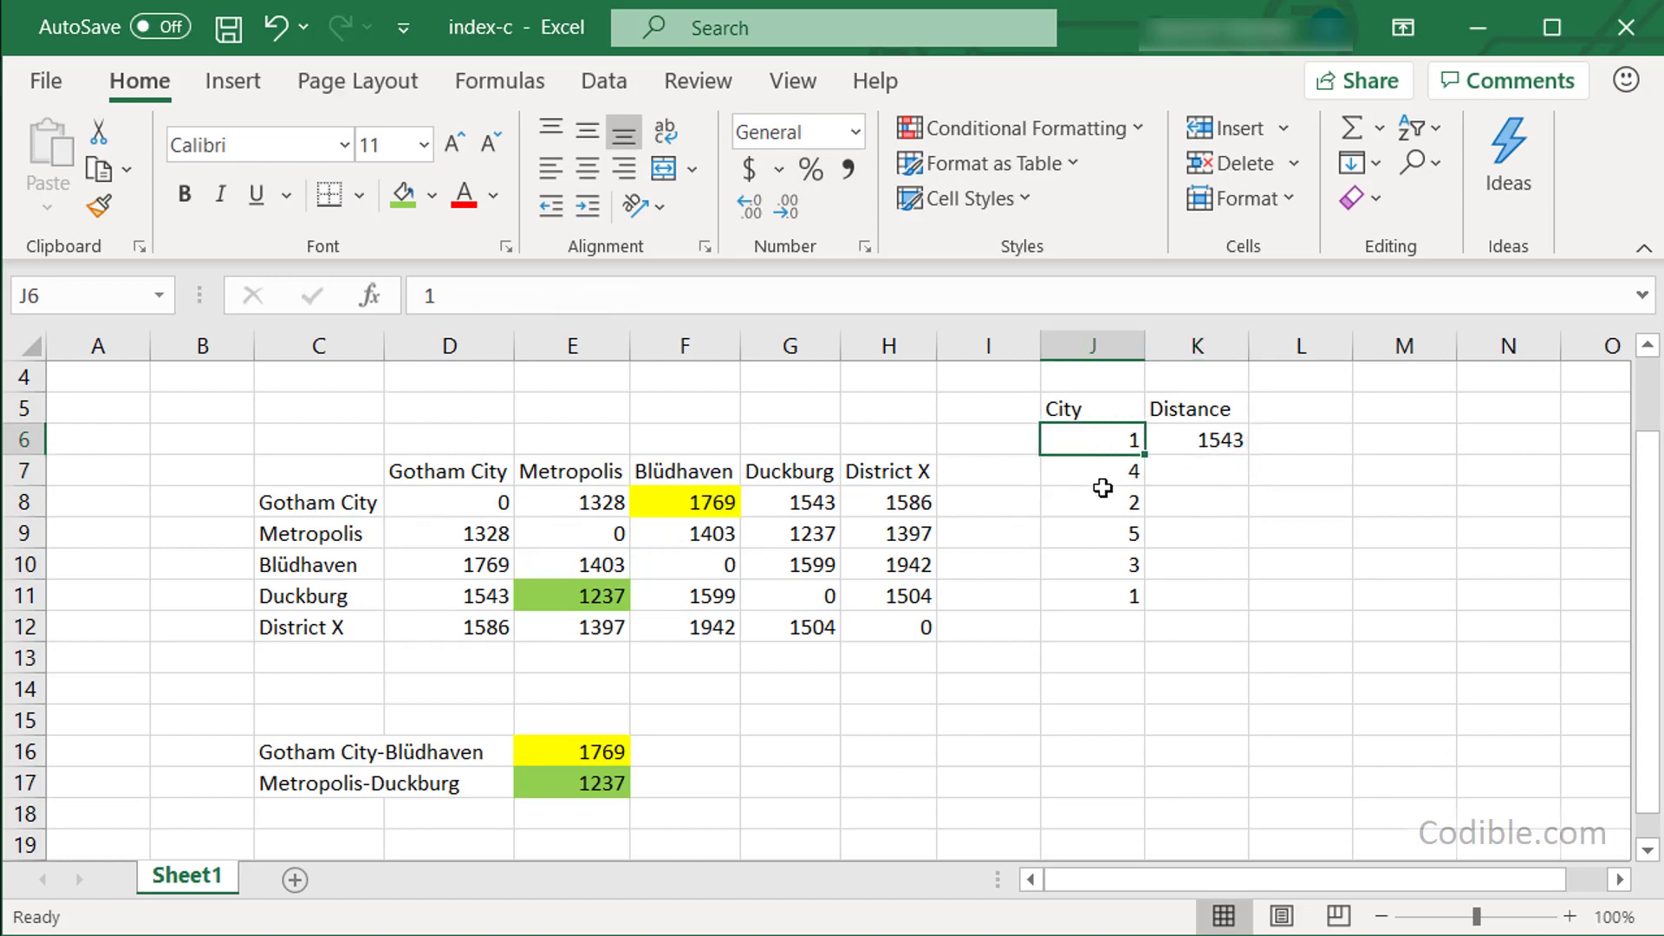
click(1103, 472)
click(336, 493)
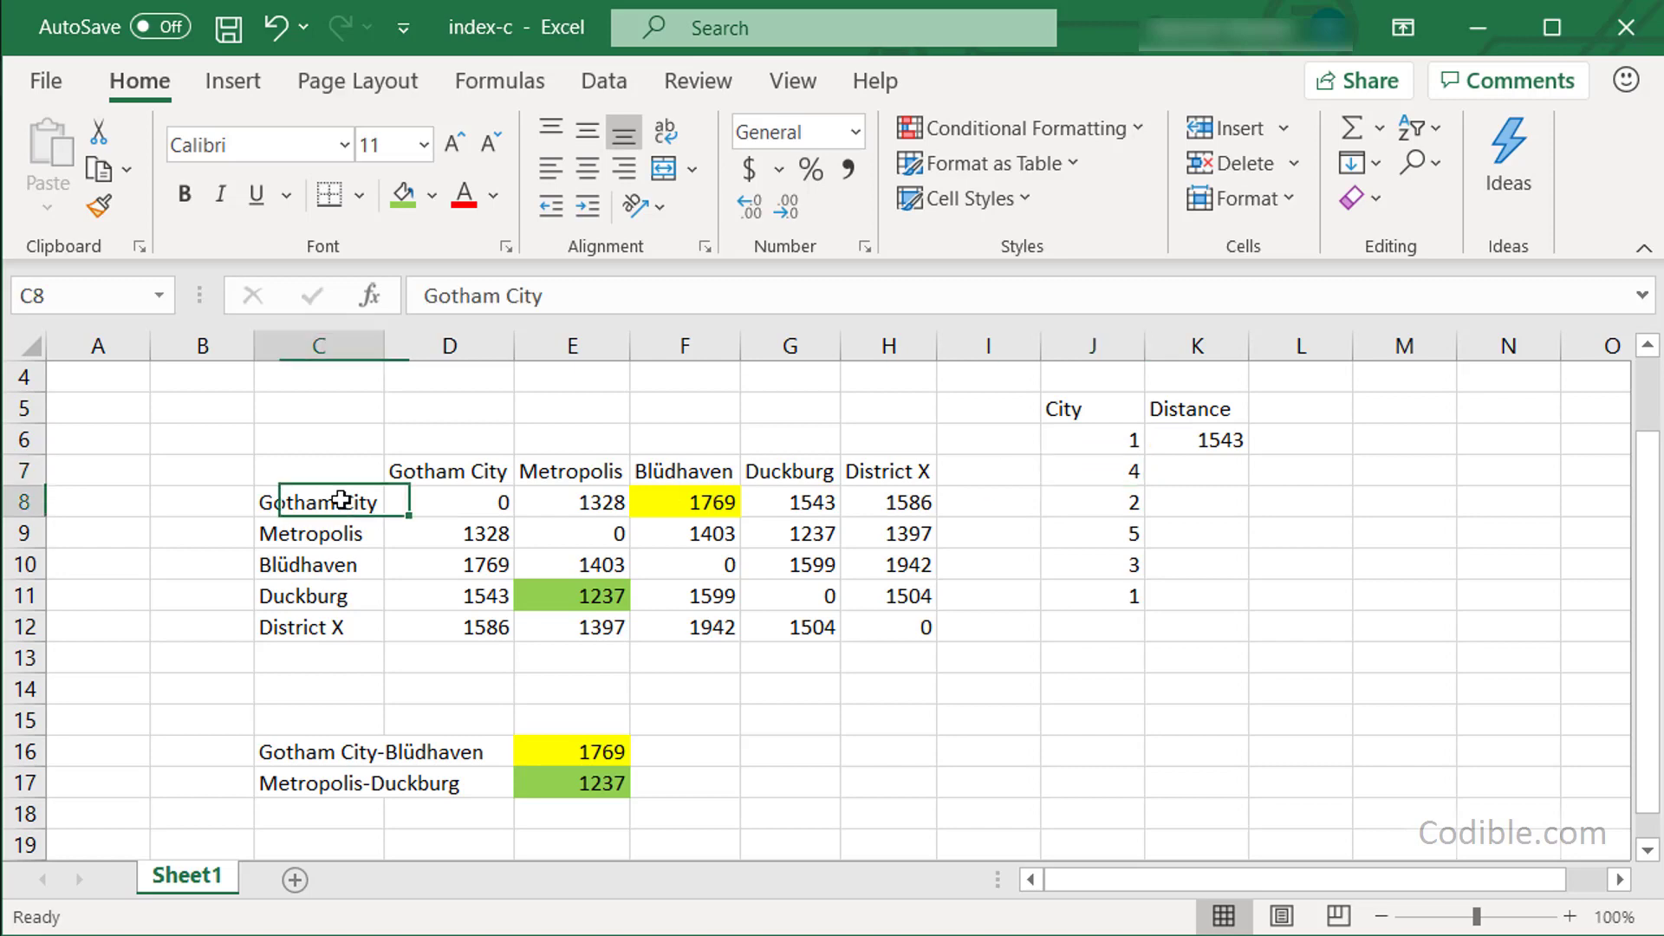
click(794, 506)
Fill the lookup down to K10 and re-enter 1 in J11, showing 1237, 1397, 1942, 1769.
drag(911, 453, 914, 583)
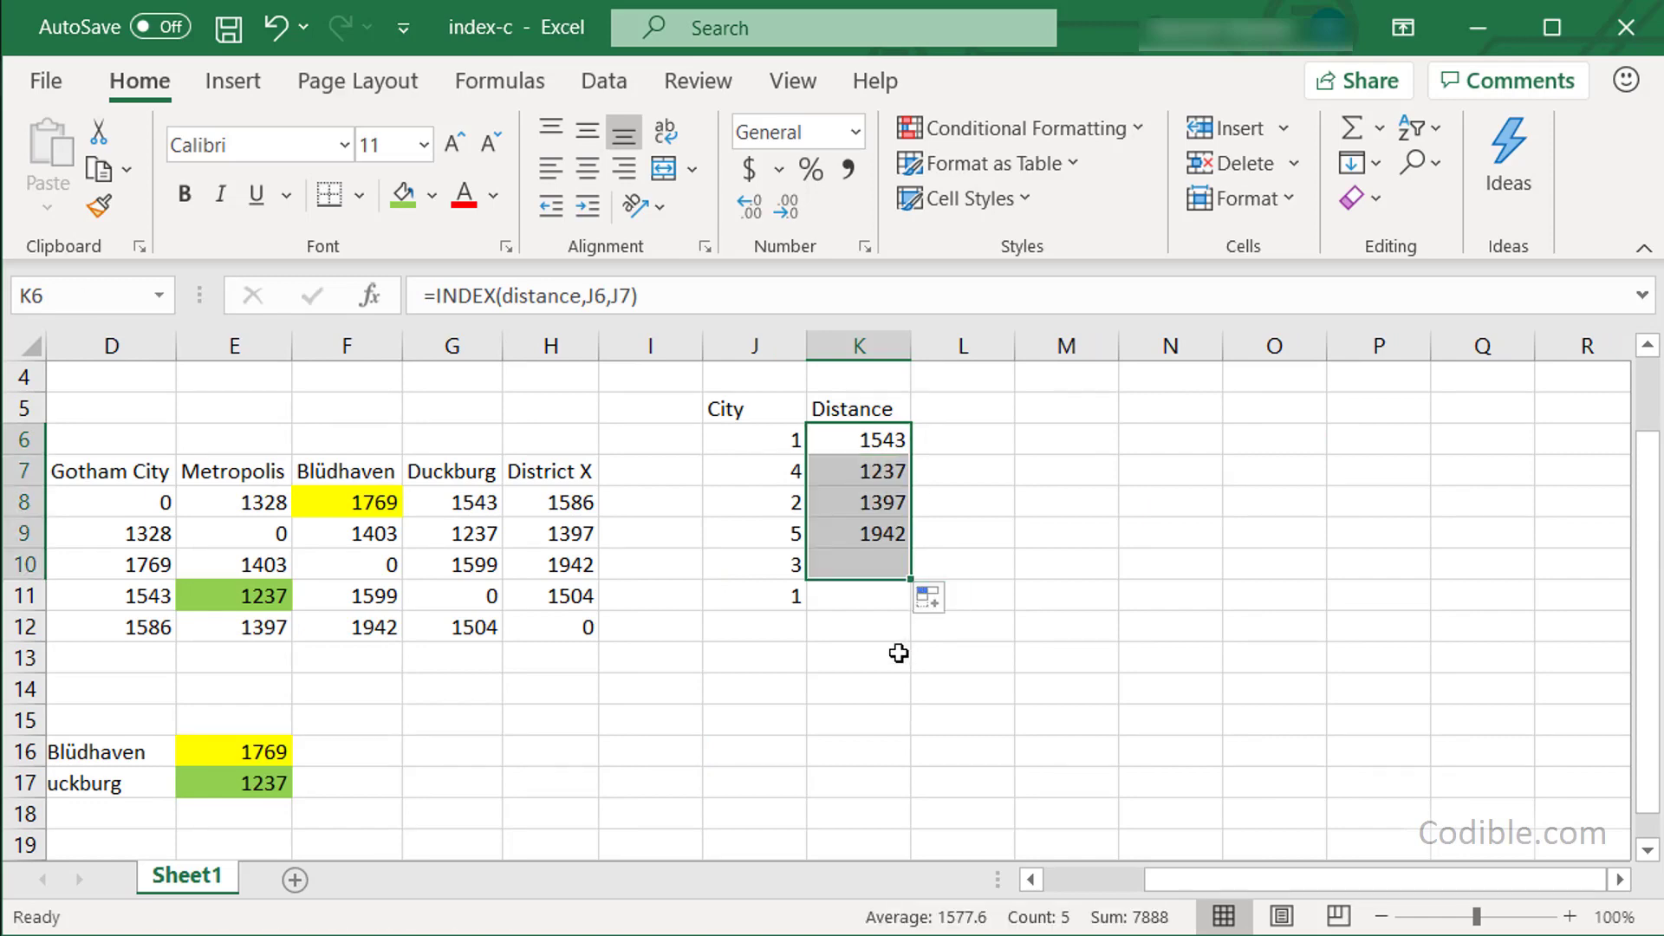
click(880, 595)
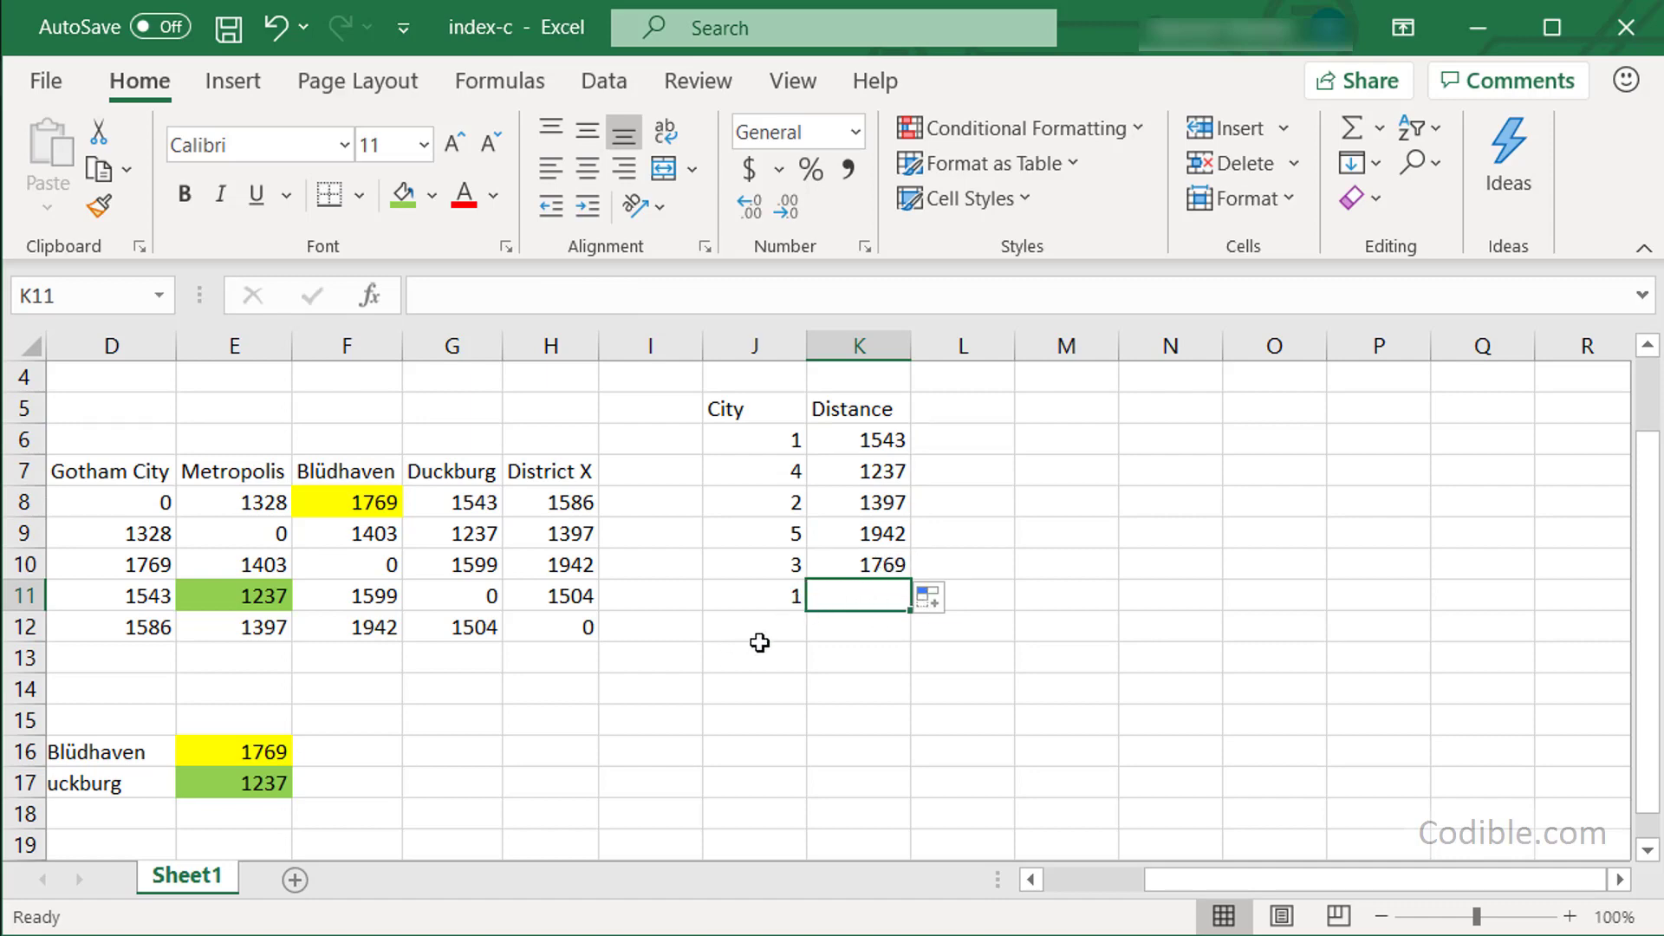
click(760, 634)
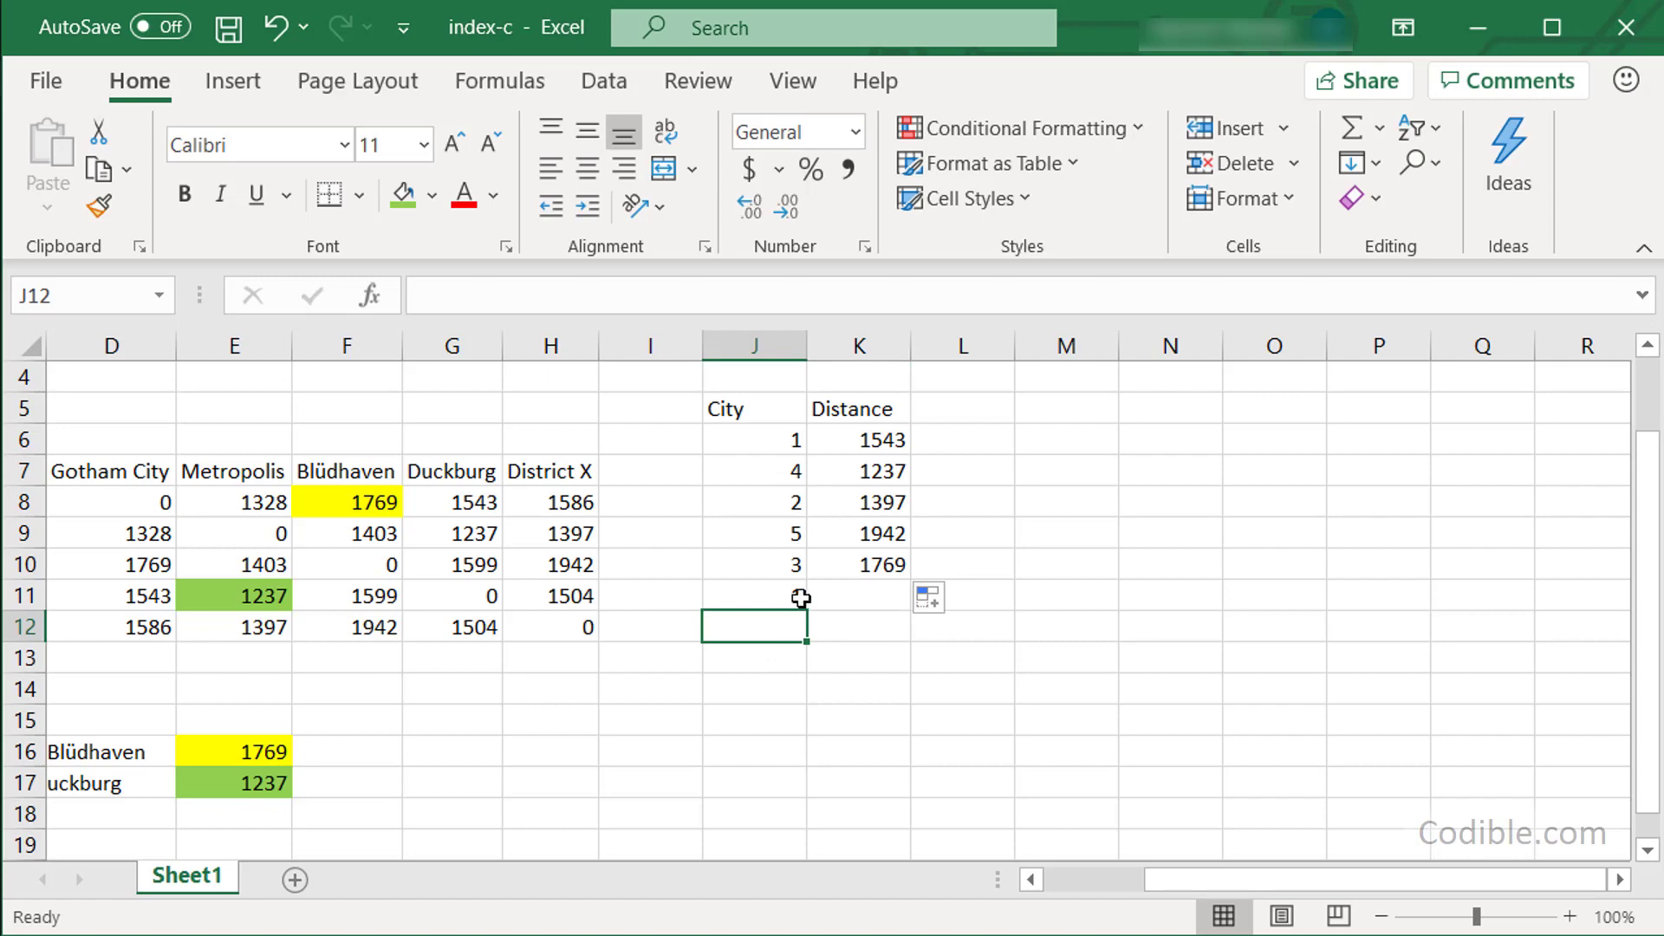
click(796, 598)
text(1)
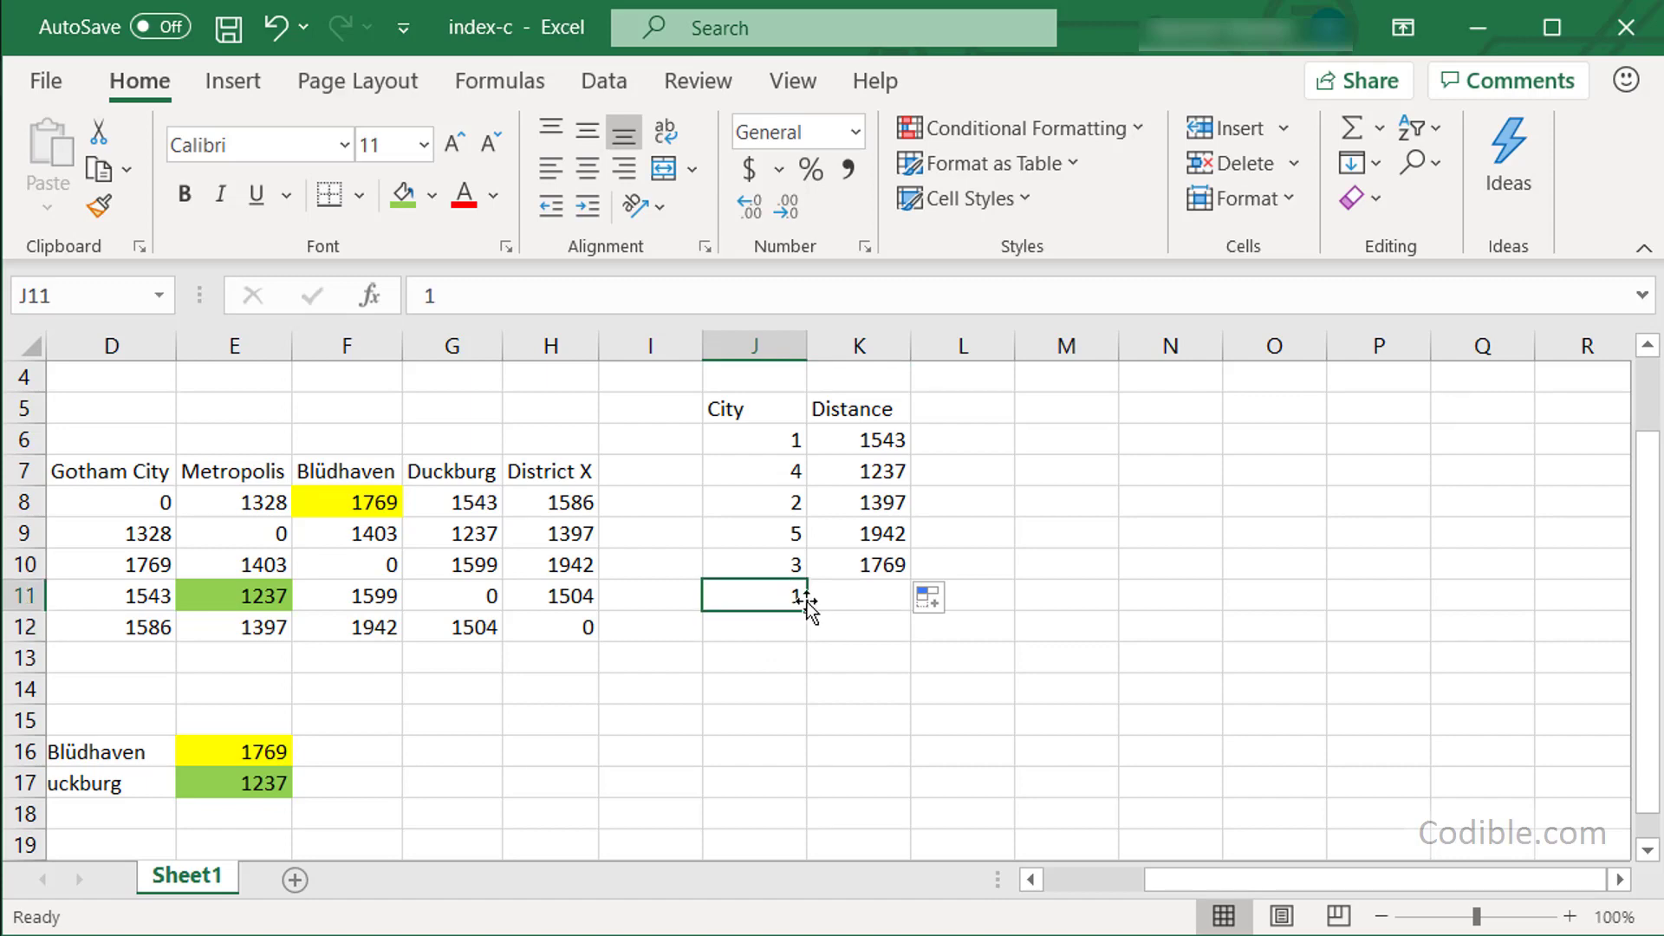
click(866, 562)
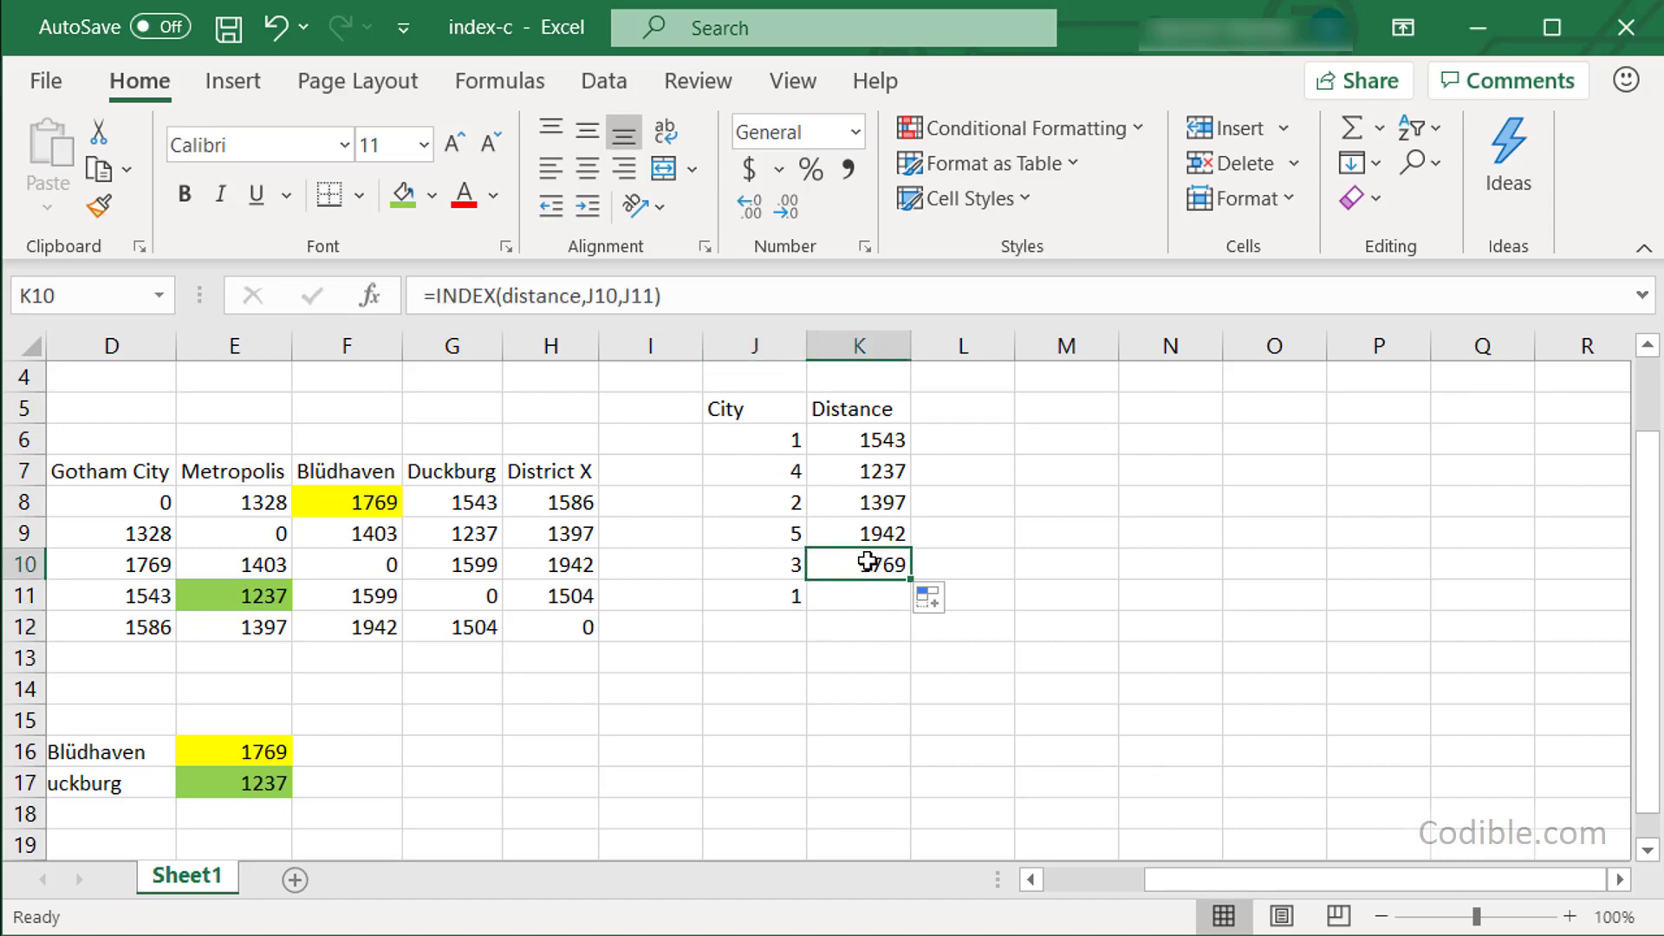
click(867, 631)
Enter =SUM(K6:K10) in K12 for a route total of 7888.
text(=sum()
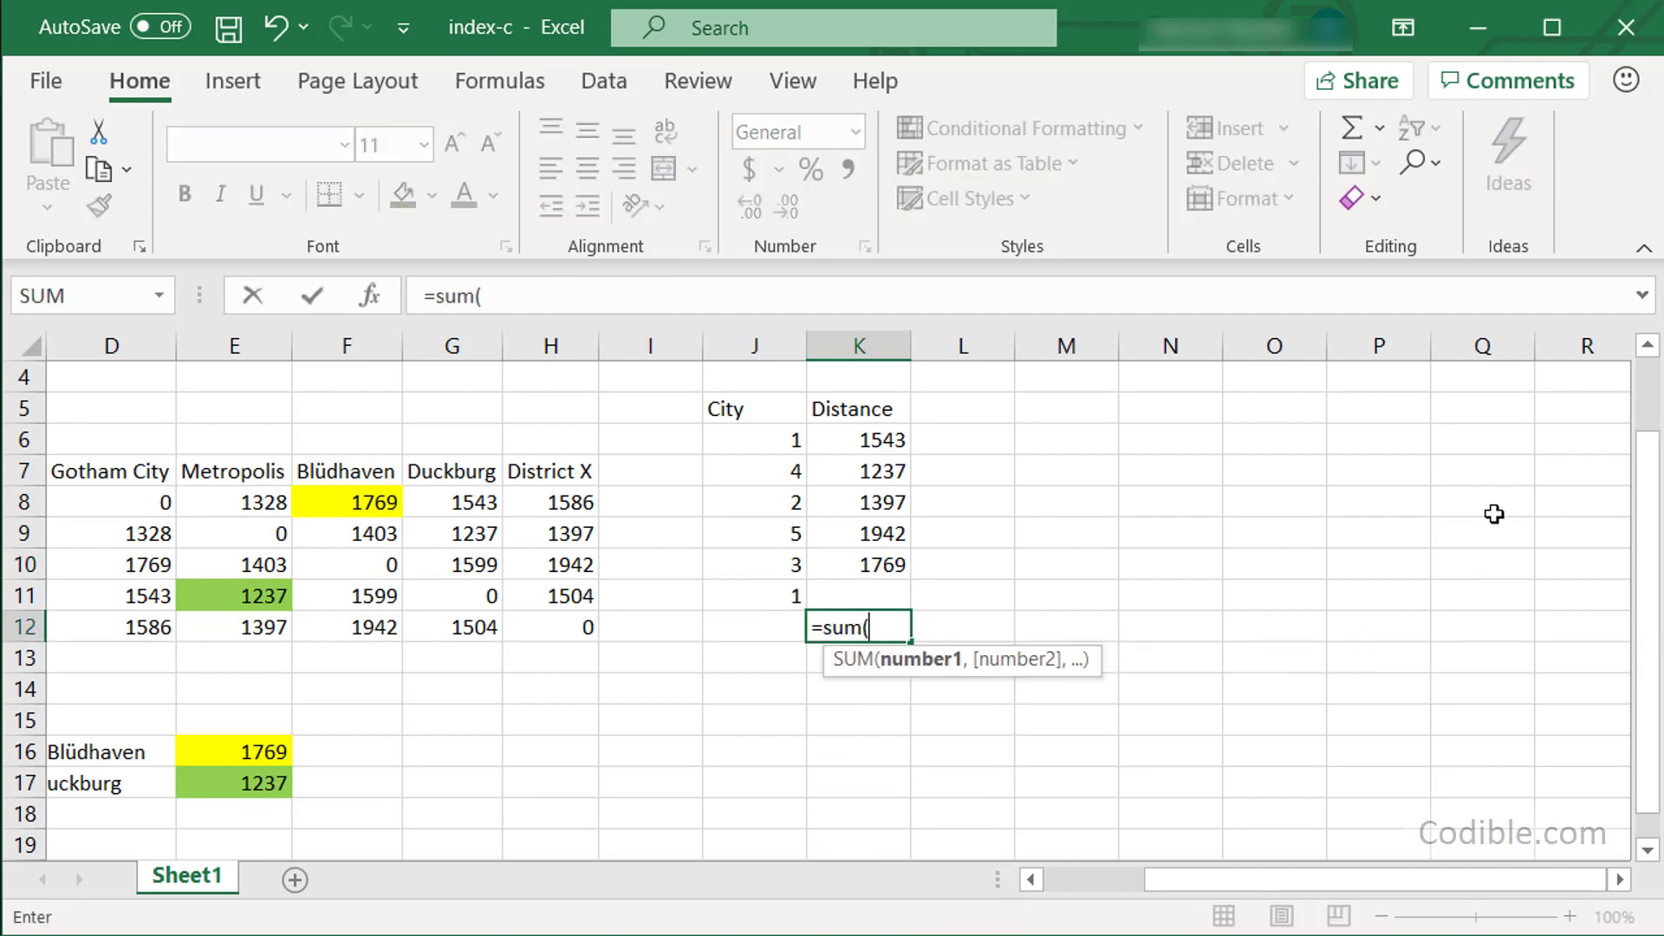
key(Up)
key(Up)
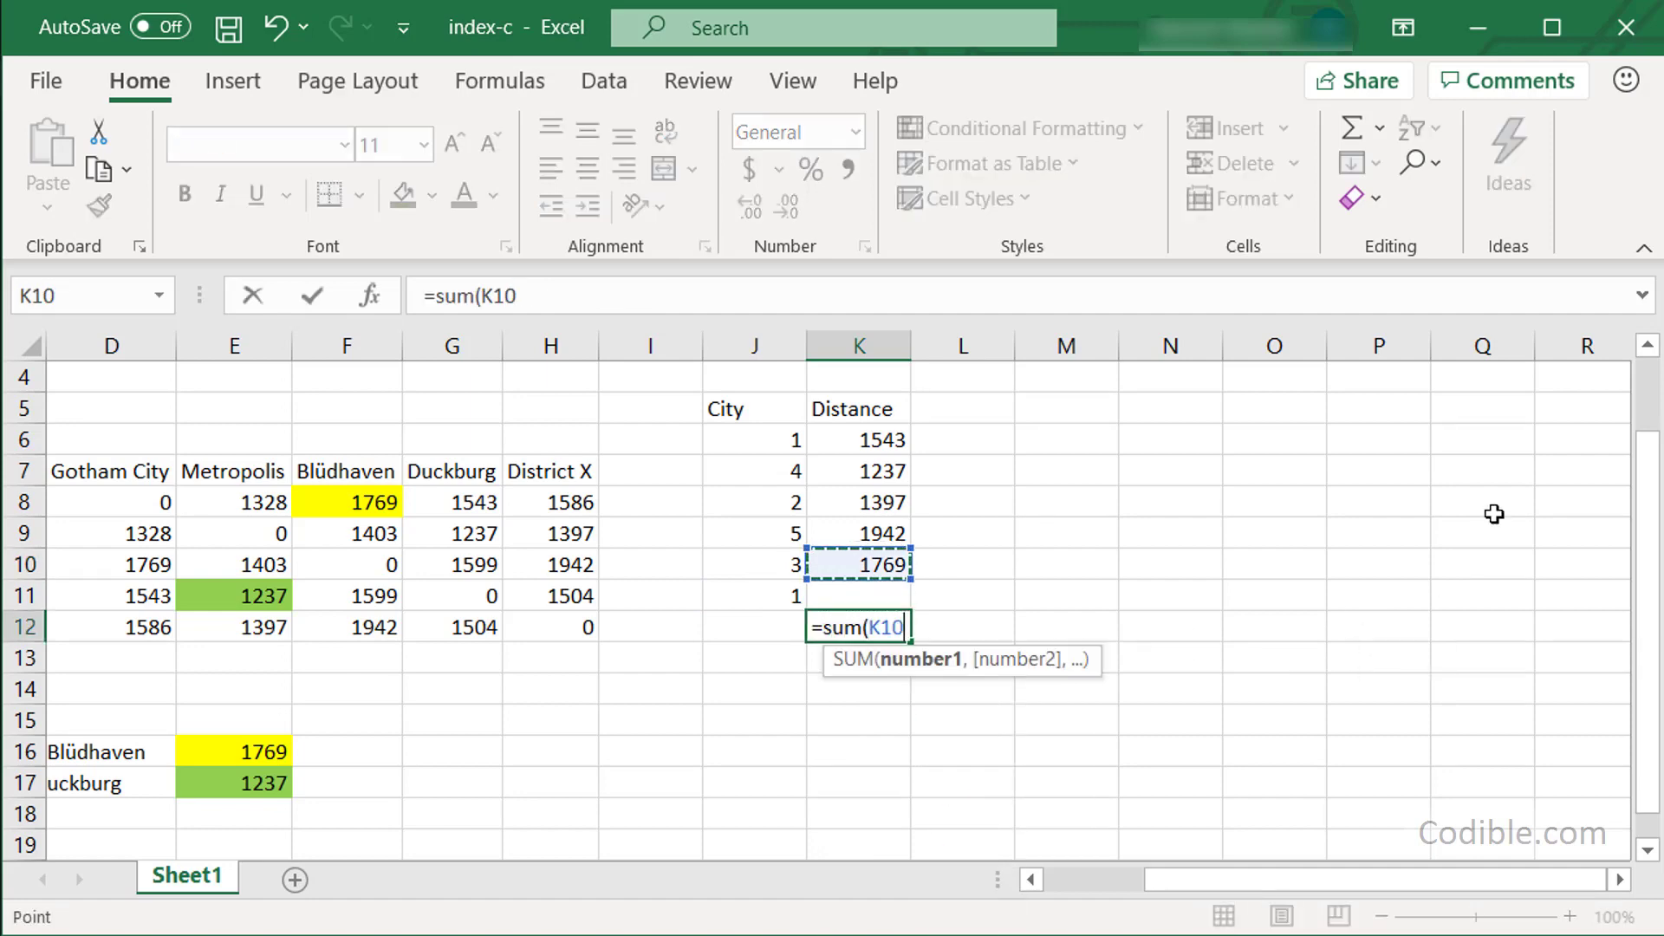
key(shift+Up)
key(shift+Up)
key(shift+Up)
key(shift+Up)
text())
key(Return)
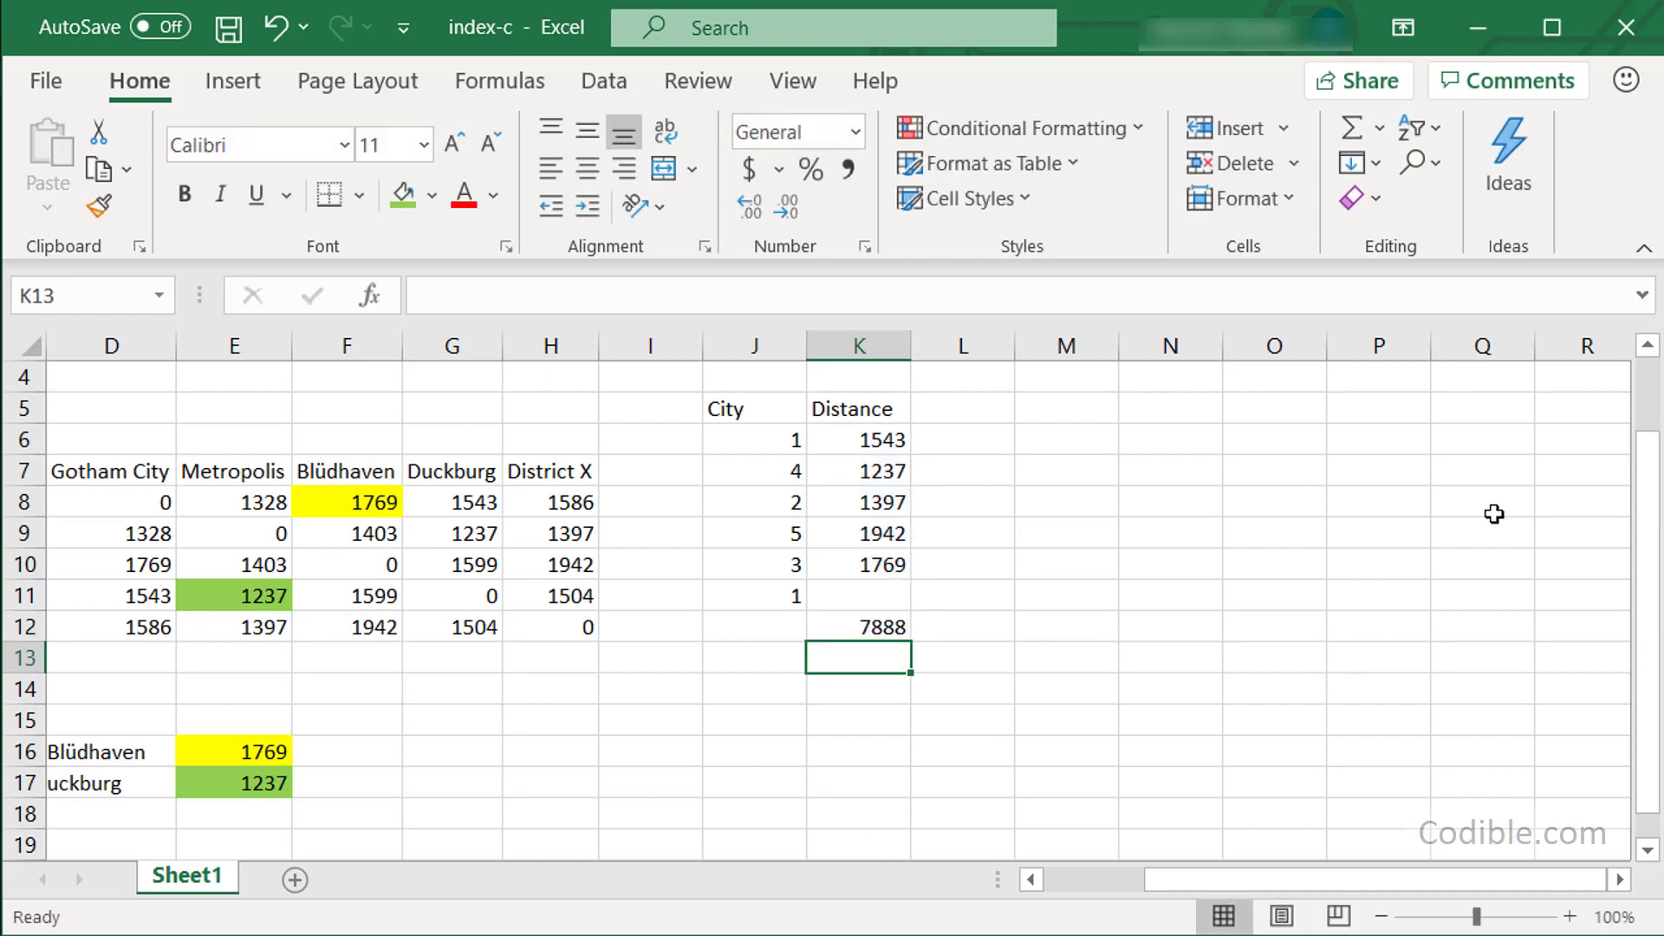
key(Up)
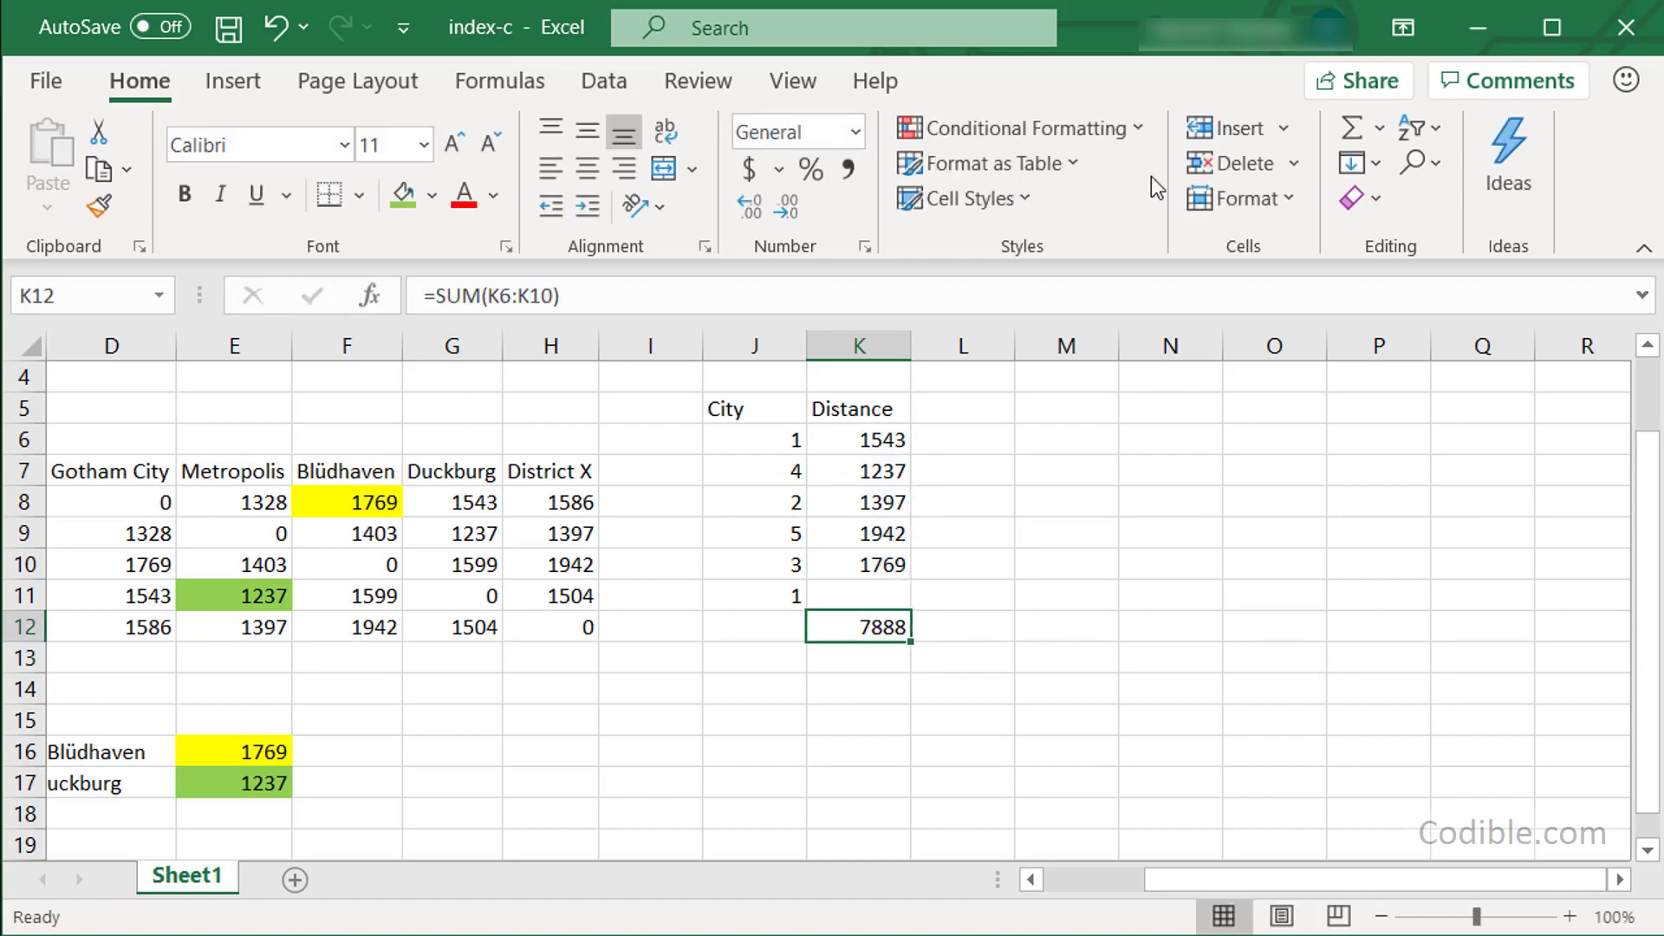